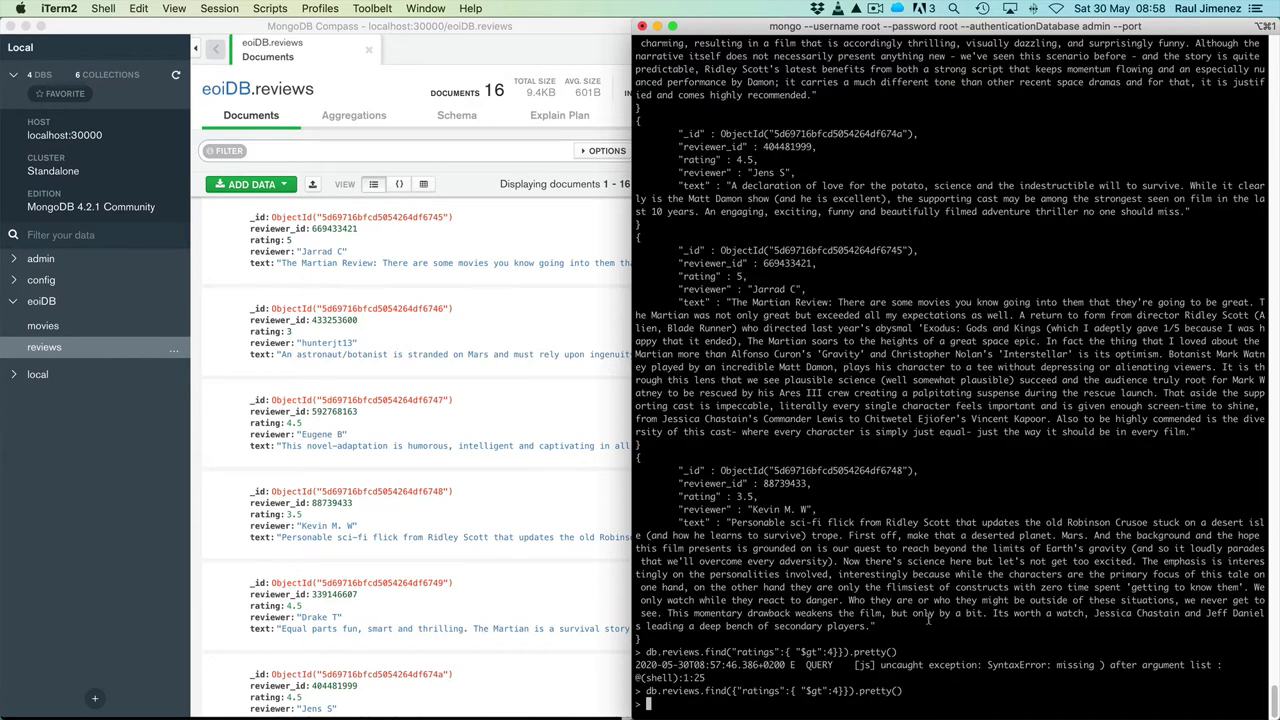
Step: Correct the field name in the recalled query and run db.reviews.find({"rating":{ "$gt":4}}).pretty()
mouse_move(660, 716)
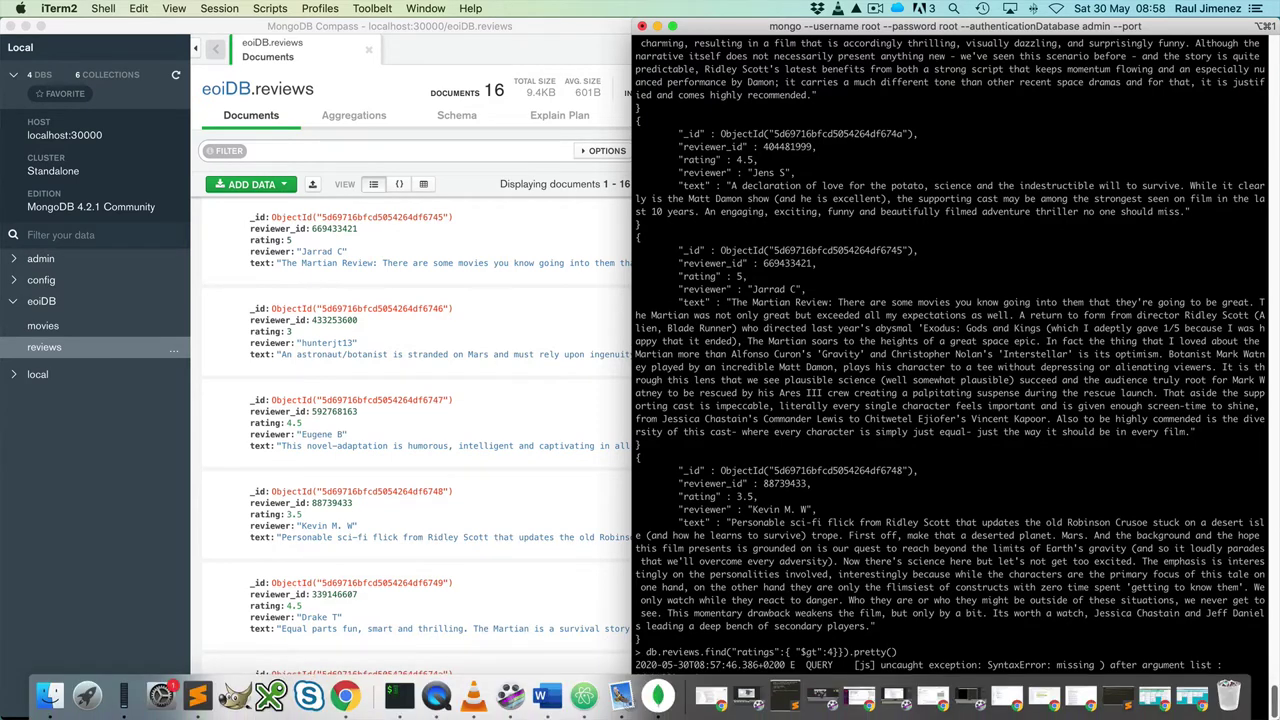
key("Left")
key("Left")
key("Left")
key("Left")
key("Left")
key("Left")
key("Left")
key("Left")
key("Left")
key("Left")
key("Left")
key("Left")
key("Left")
key("Left")
key("Left")
key("Left")
key("Left")
key("Left")
key("Left")
key("Left")
key("Left")
key("Left")
key("Left")
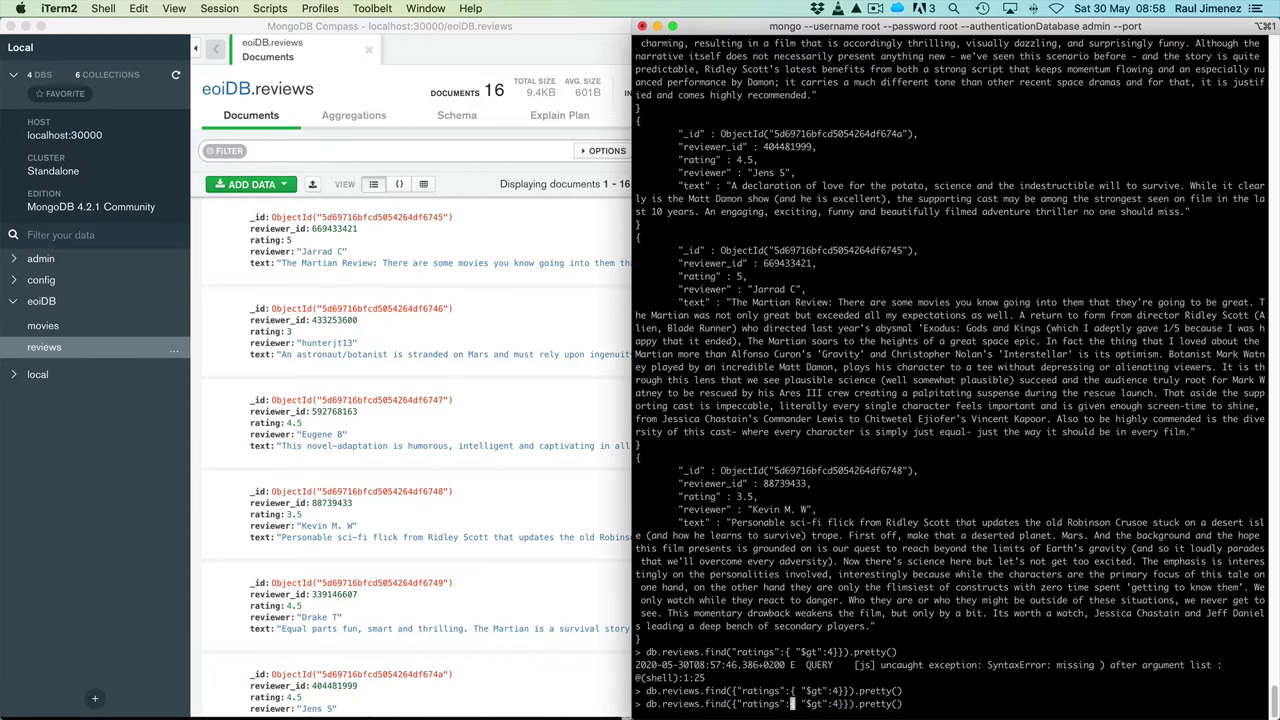
key("BackSpace")
key("Return")
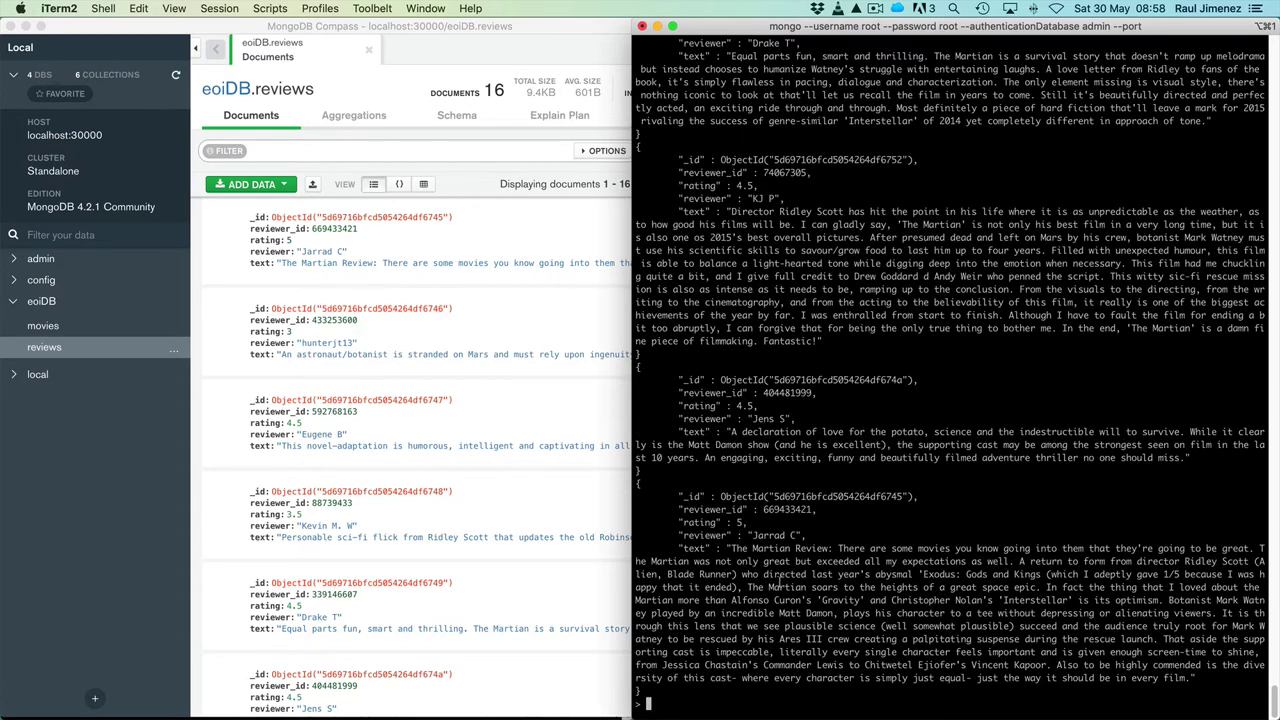
Step: Append .count() to the rating query and run it to count the reviews rated above 4
key("Up")
type(".count")
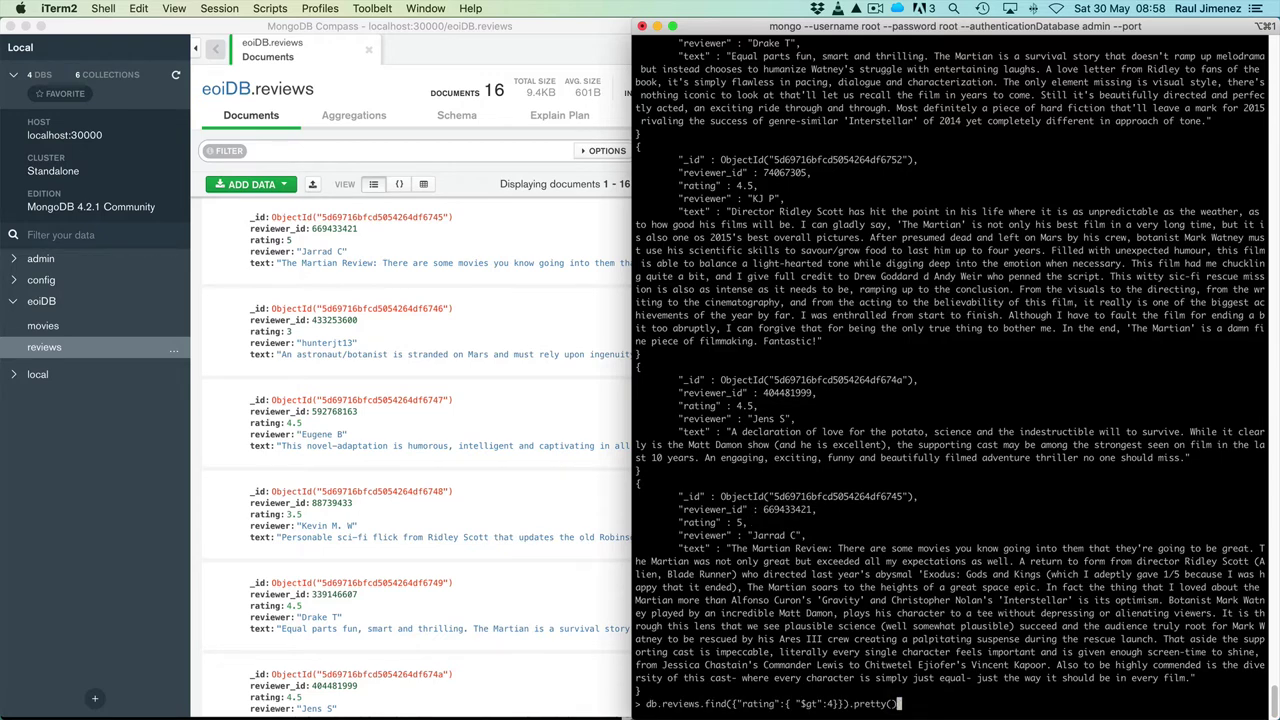
type("()")
key("Return")
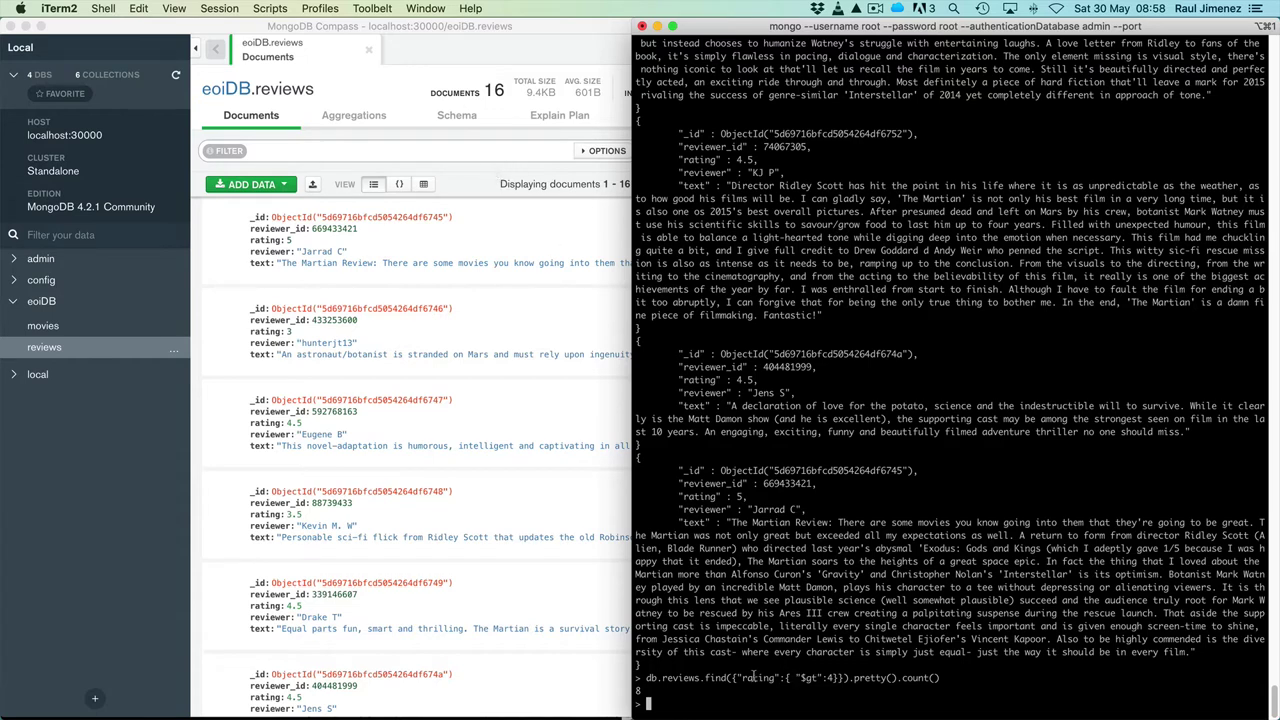
Step: Copy {"rating":{ "$gt":4}} from the shell query, expand the query options in MongoDB Compass and find documents with that filter
left_click_drag(733, 678, 841, 678)
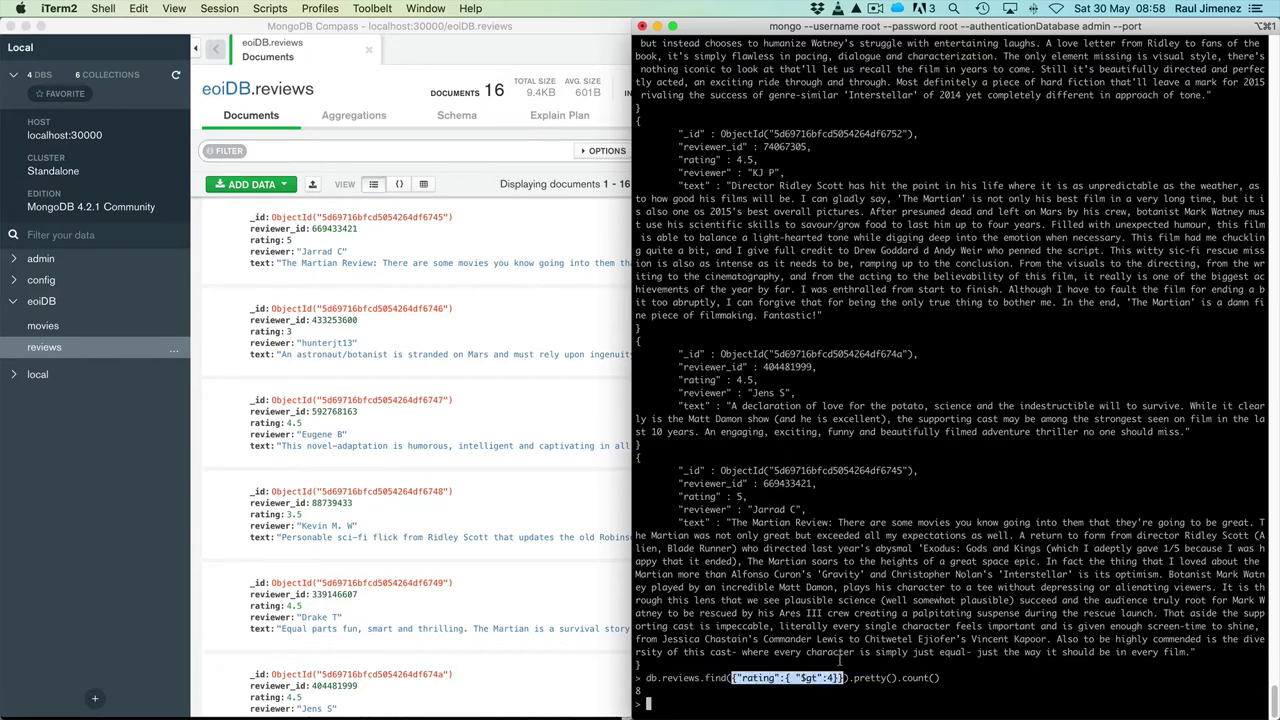
left_click(285, 157)
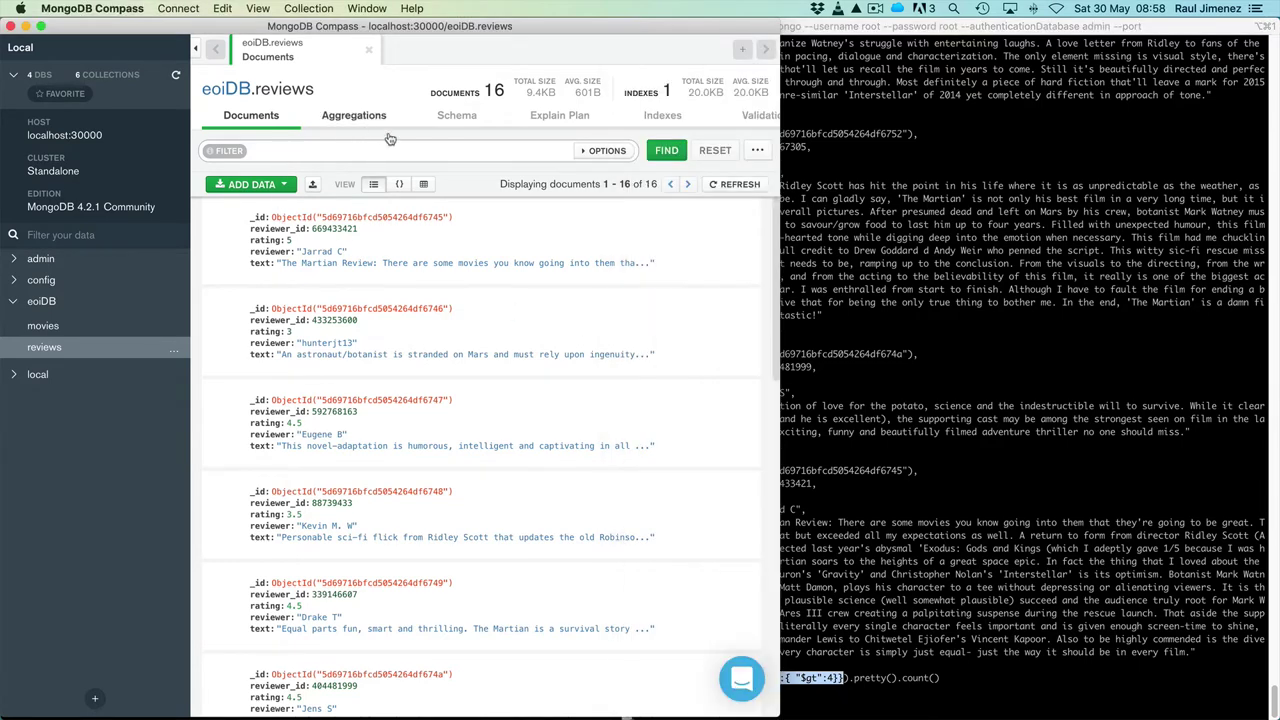
left_click(608, 151)
left_click(285, 149)
type("{\"rating\":{ \"$gt\":4}}")
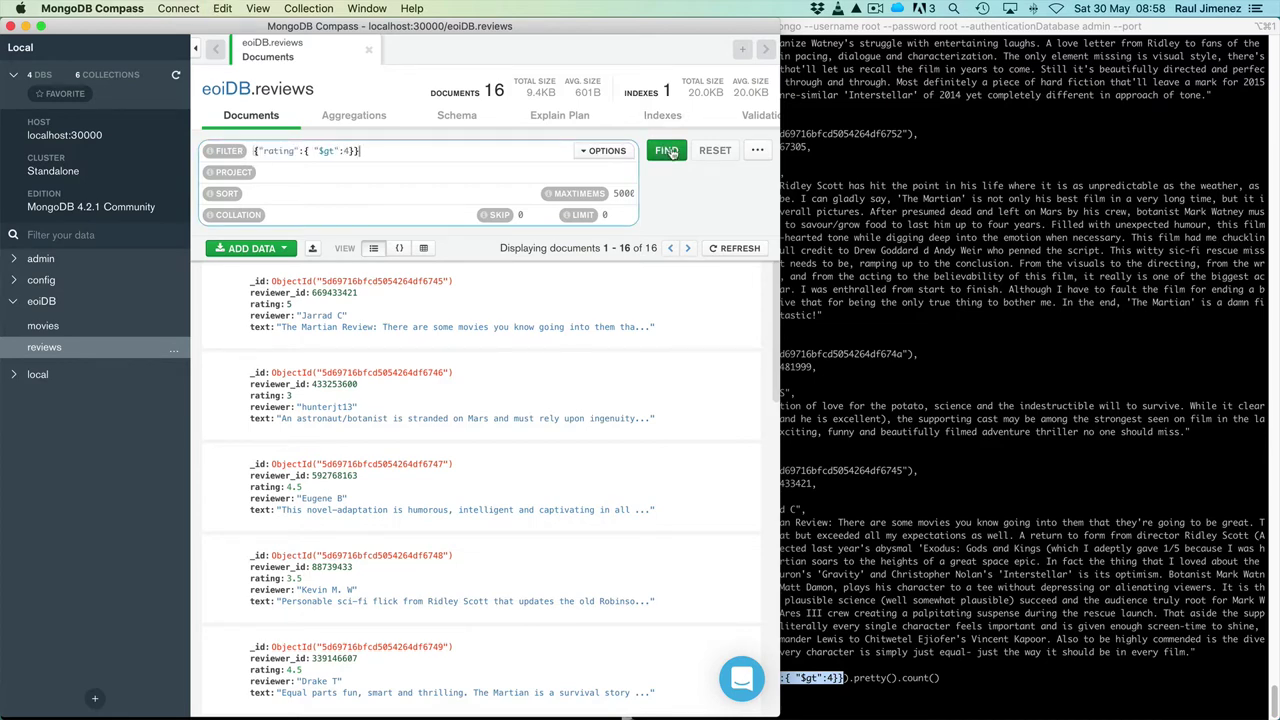
left_click(668, 150)
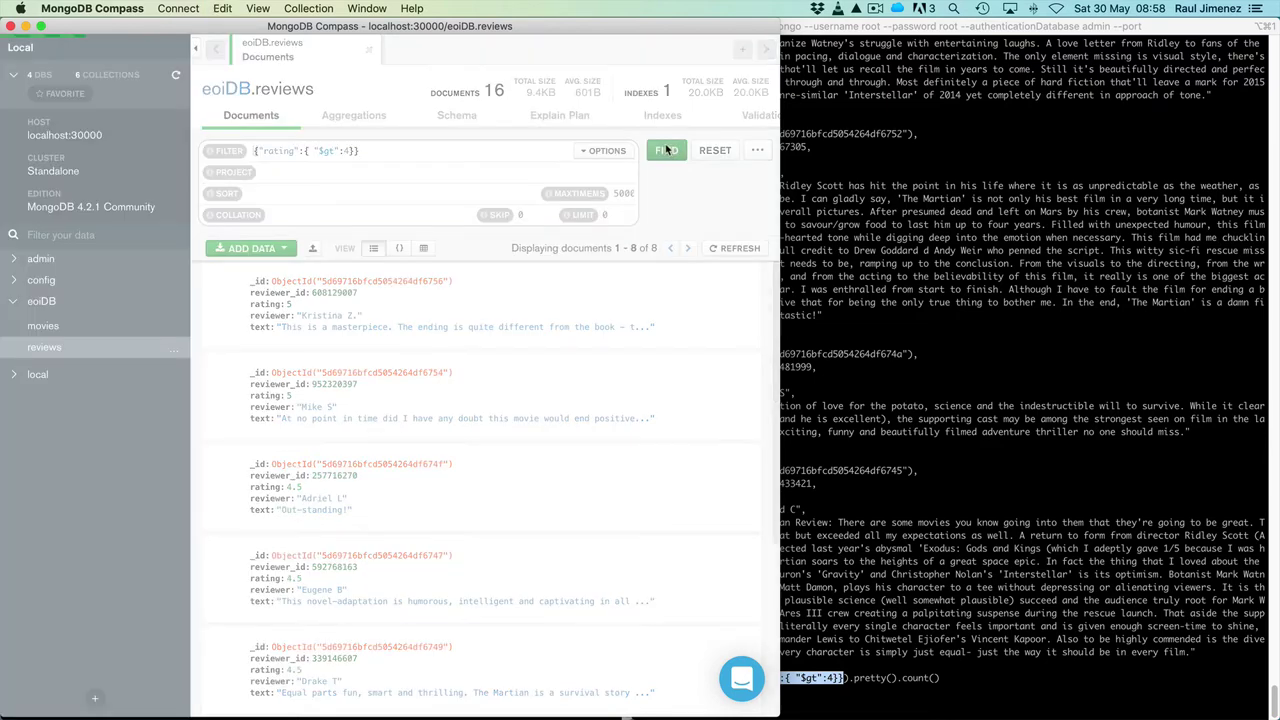
Step: Compare the number and contents of the filtered documents in MongoDB Compass with the query output in iTerm2
double_click(633, 248)
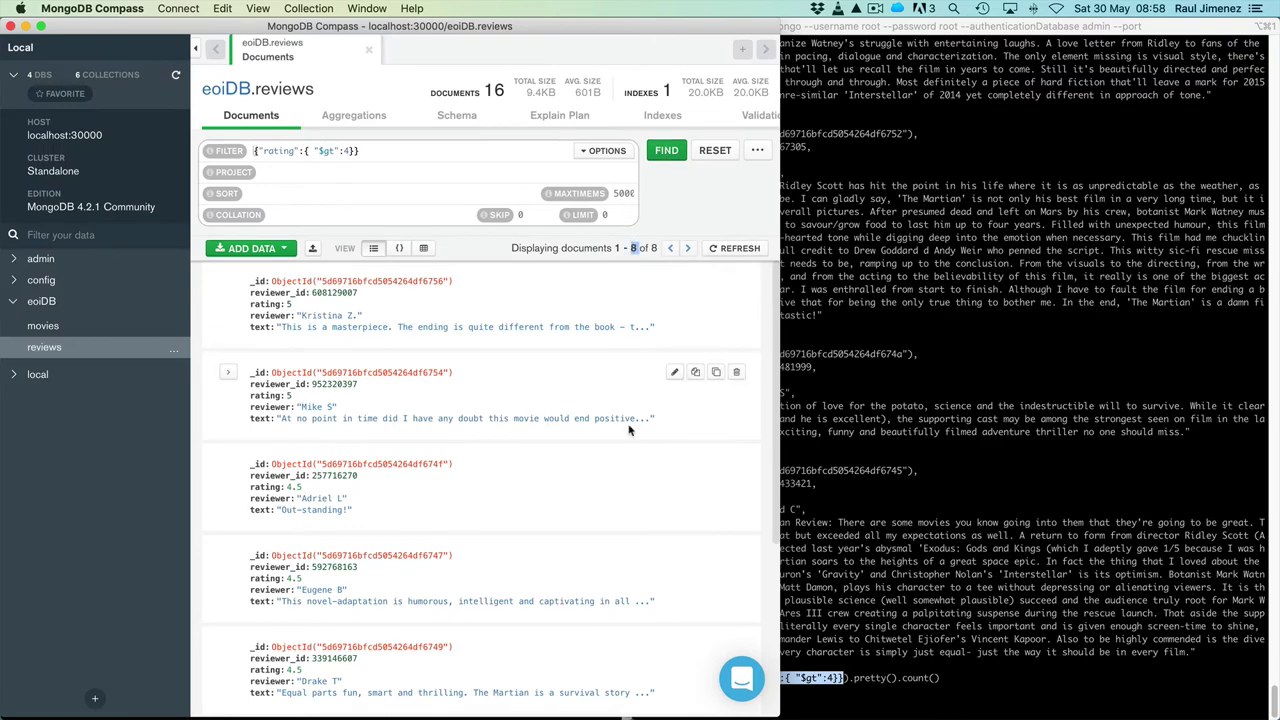
left_click(903, 412)
scroll(418, 494, "down", 5)
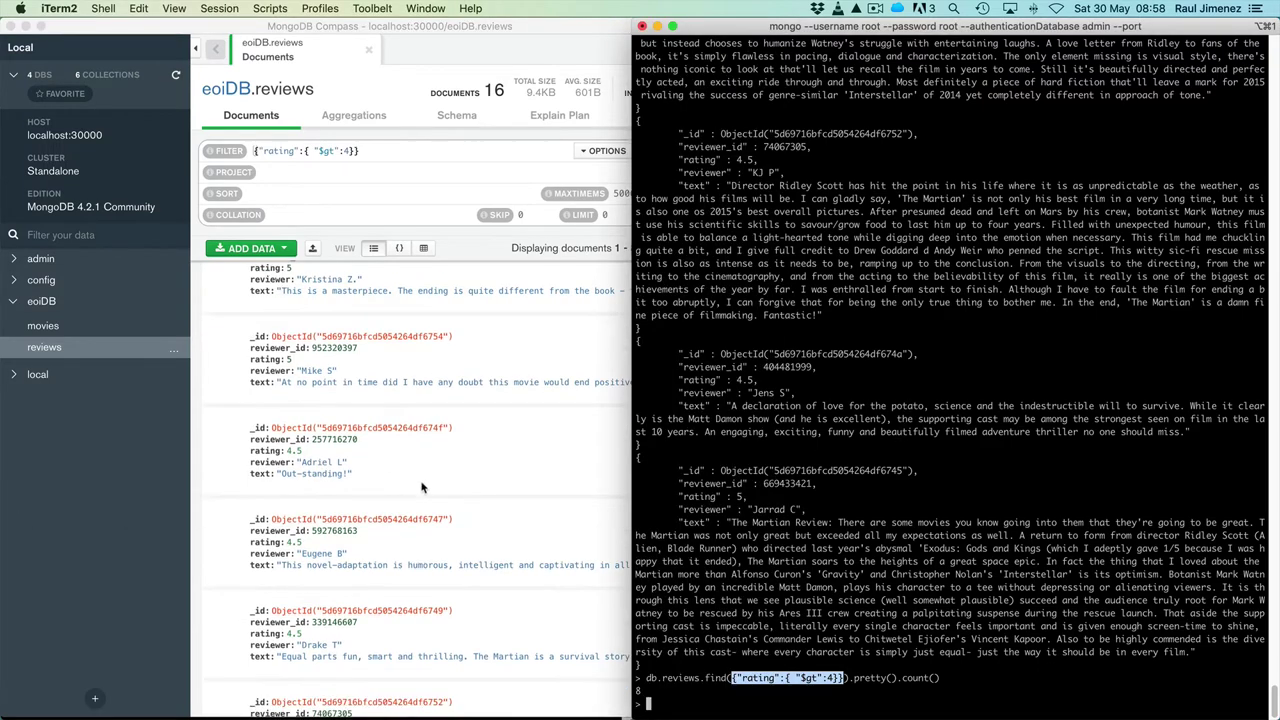
left_click(426, 485)
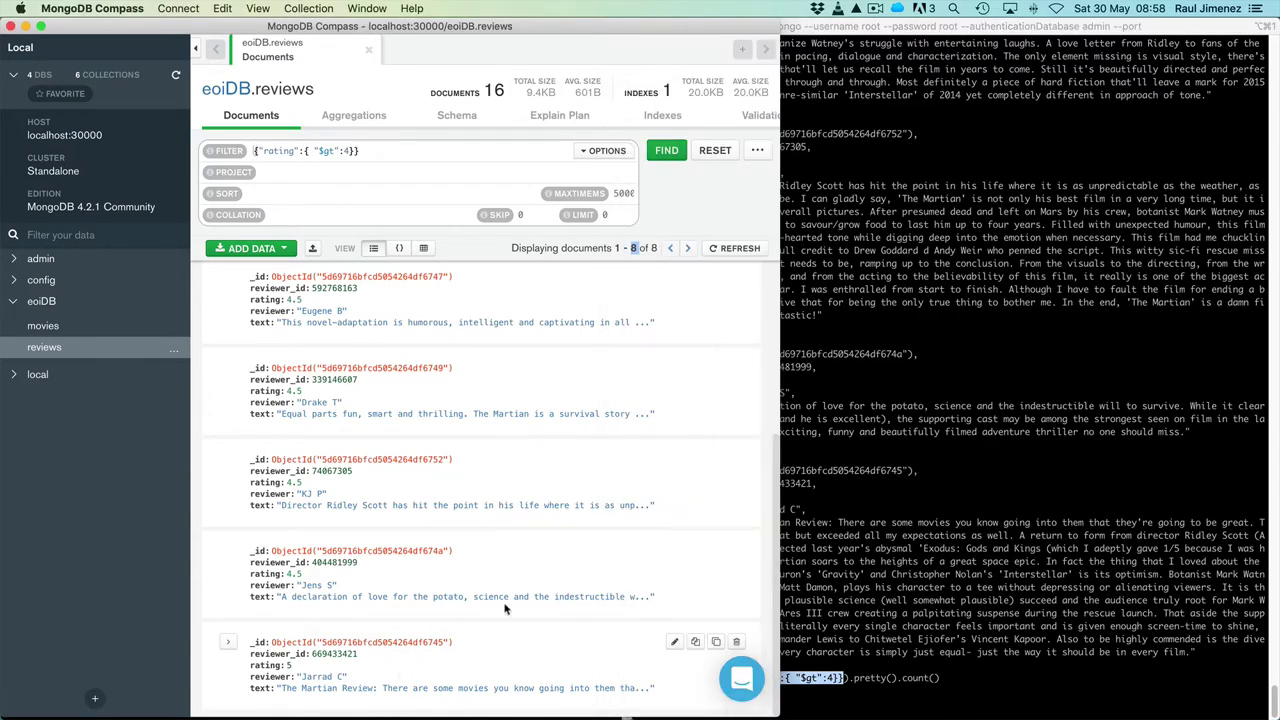
left_click(956, 412)
left_click(519, 519)
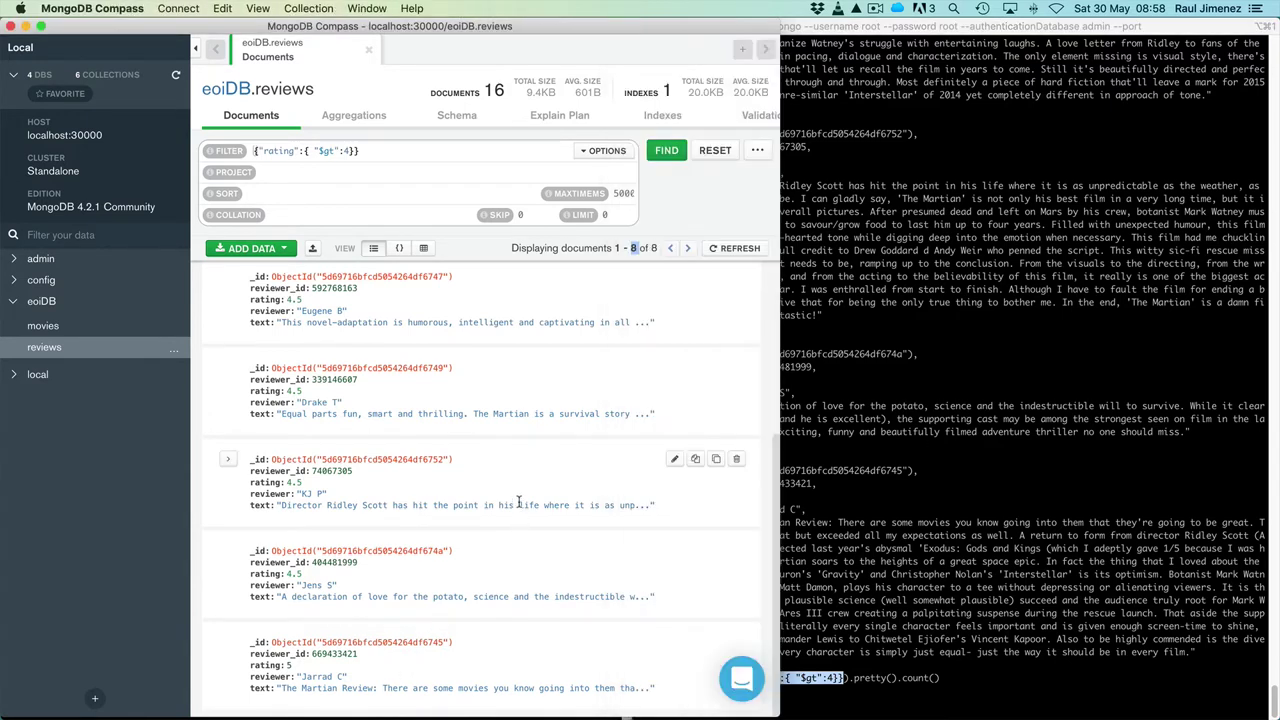
left_click(889, 175)
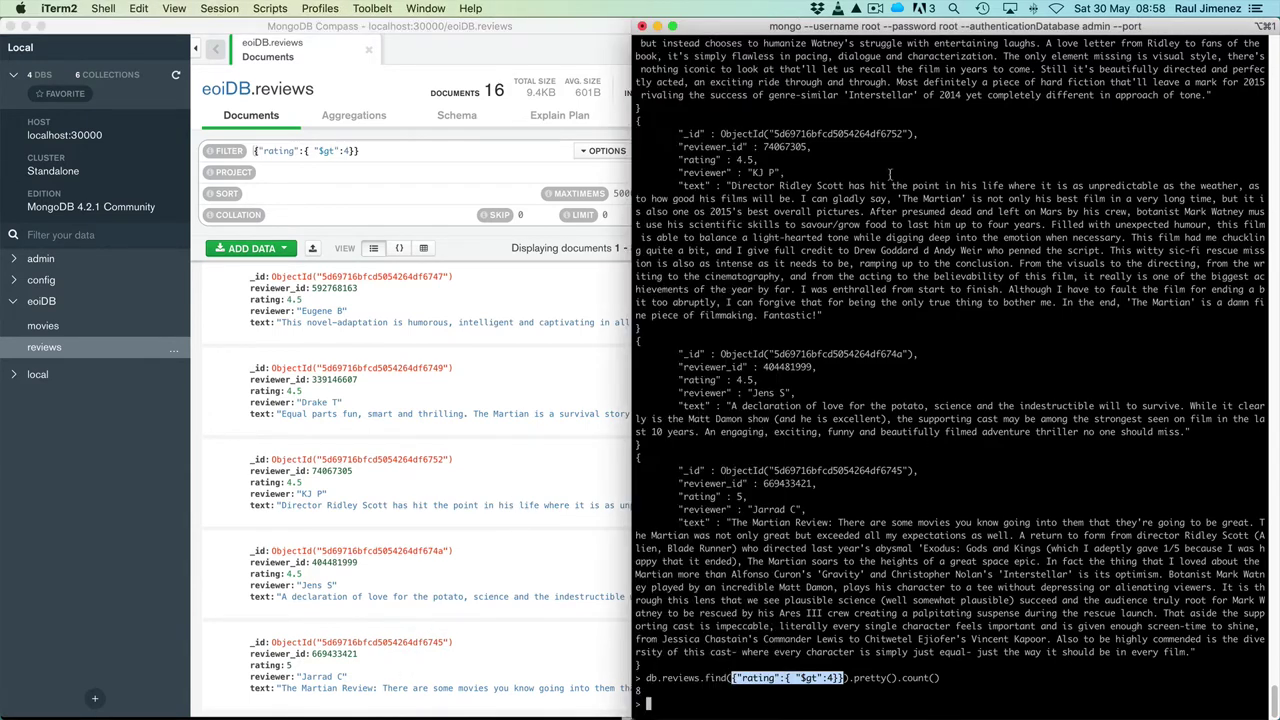
Step: Switch to MongoDB Compass and enlarge its window to the full screen width
left_click(587, 34)
double_click(772, 23)
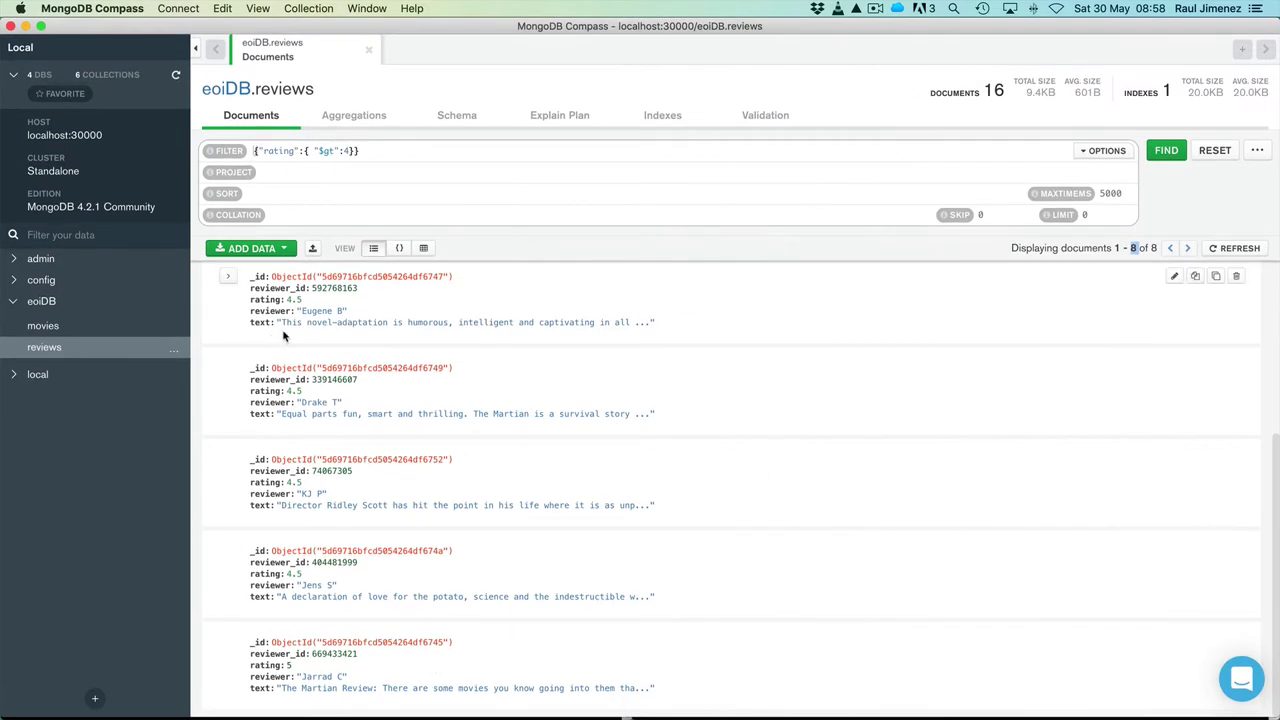
left_click(392, 151)
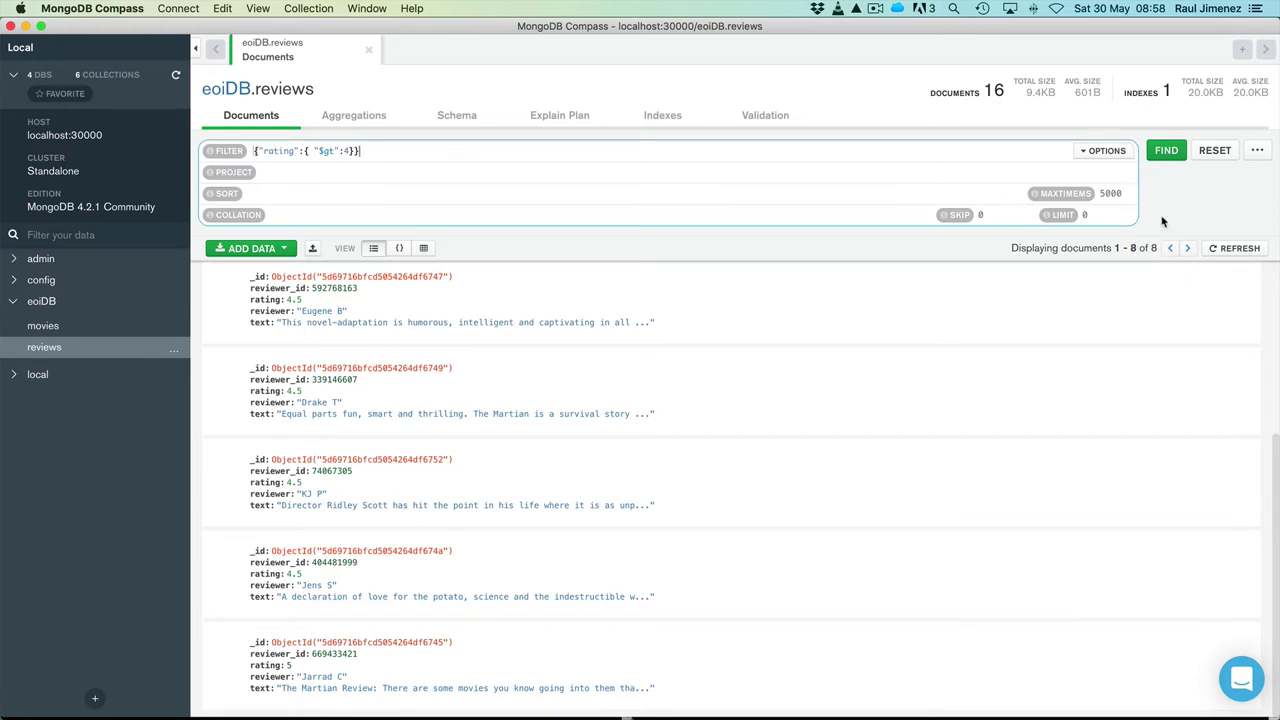
left_click(1150, 245)
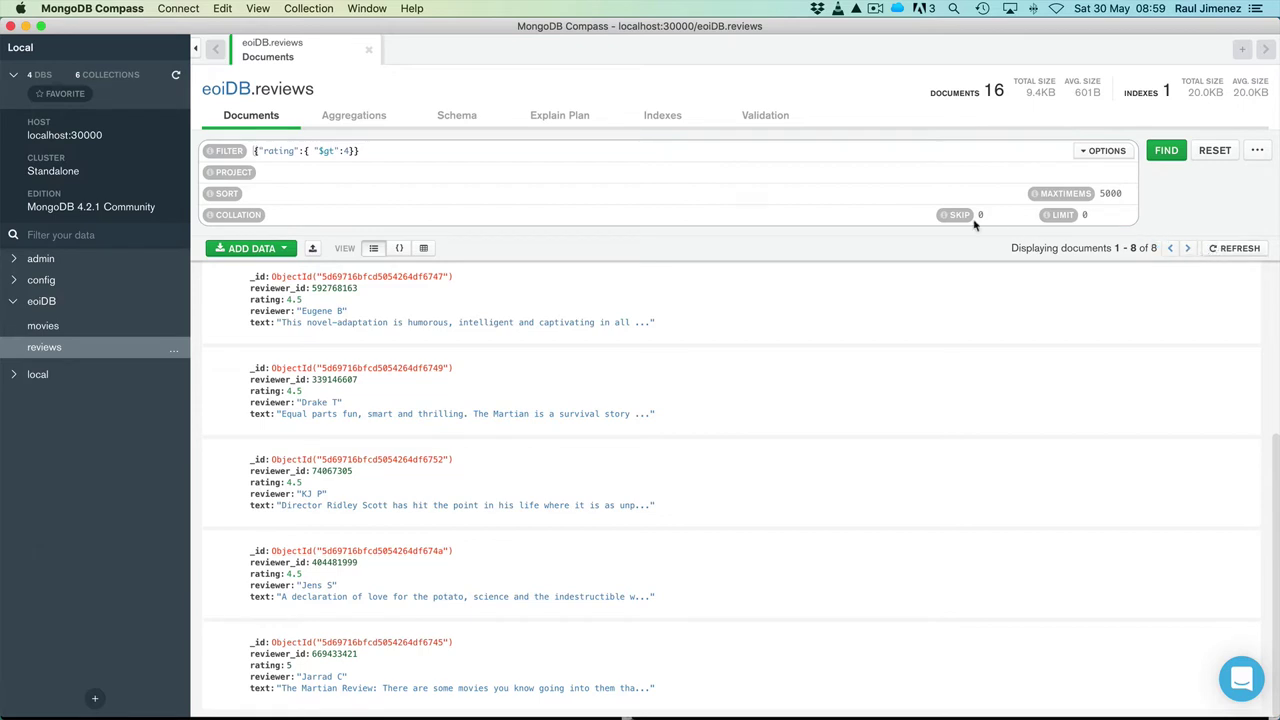
Step: Set the projection to {rating: 1} and run the find with the existing rating filter
left_click(268, 171)
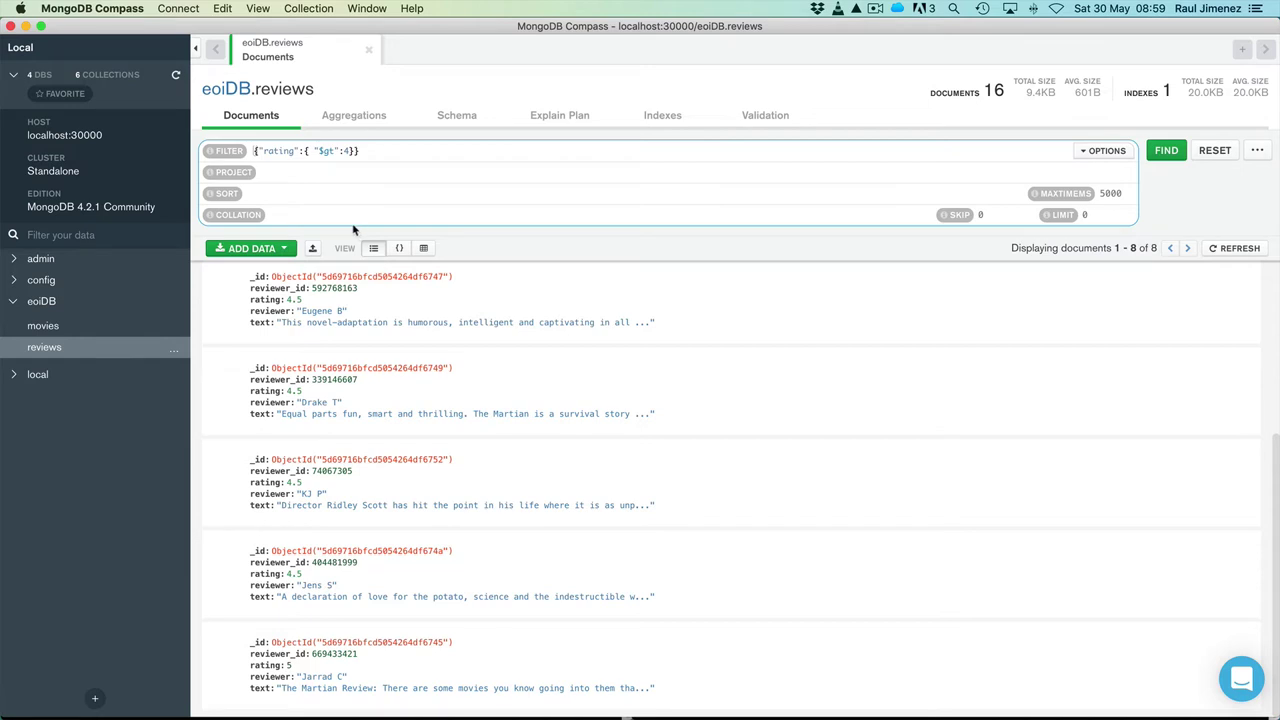
type("rating")
left_click(1155, 160)
type("{")
type(": 1}")
left_click(1164, 152)
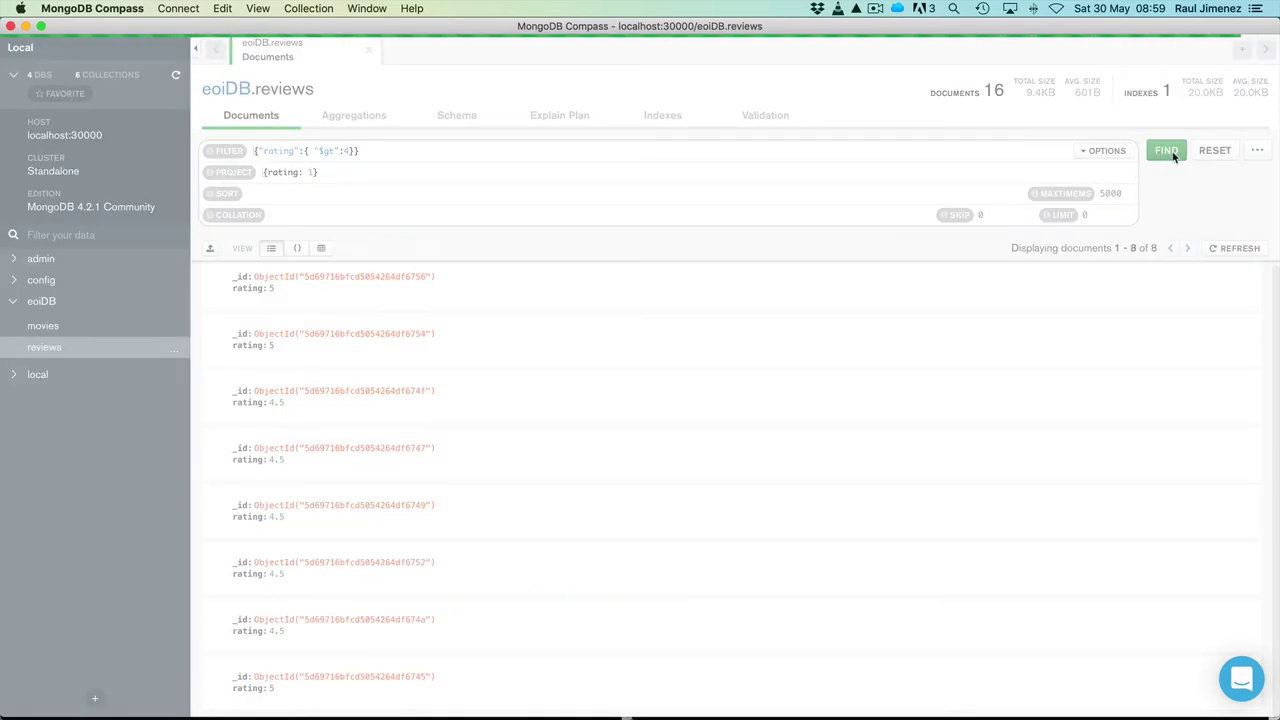
Step: Examine the sort, collation and skip options alongside the count query in iTerm2, and return to MongoDB Compass
left_click(305, 194)
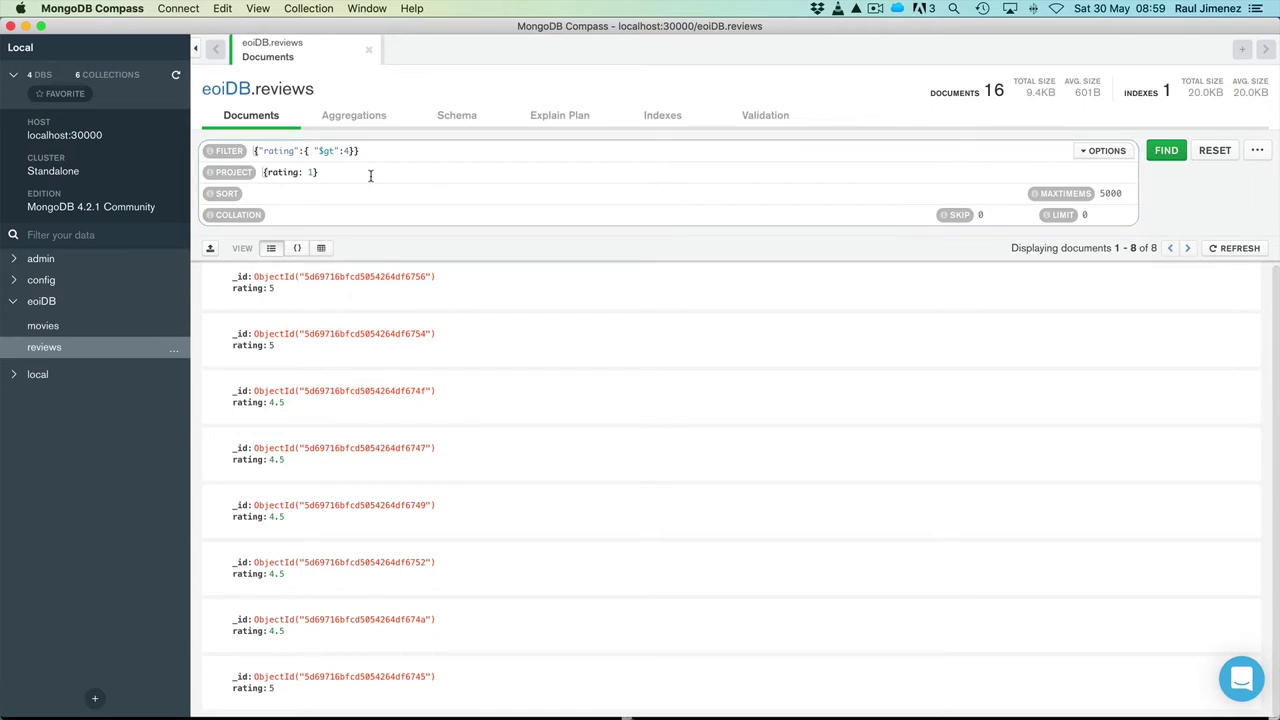
left_click(307, 215)
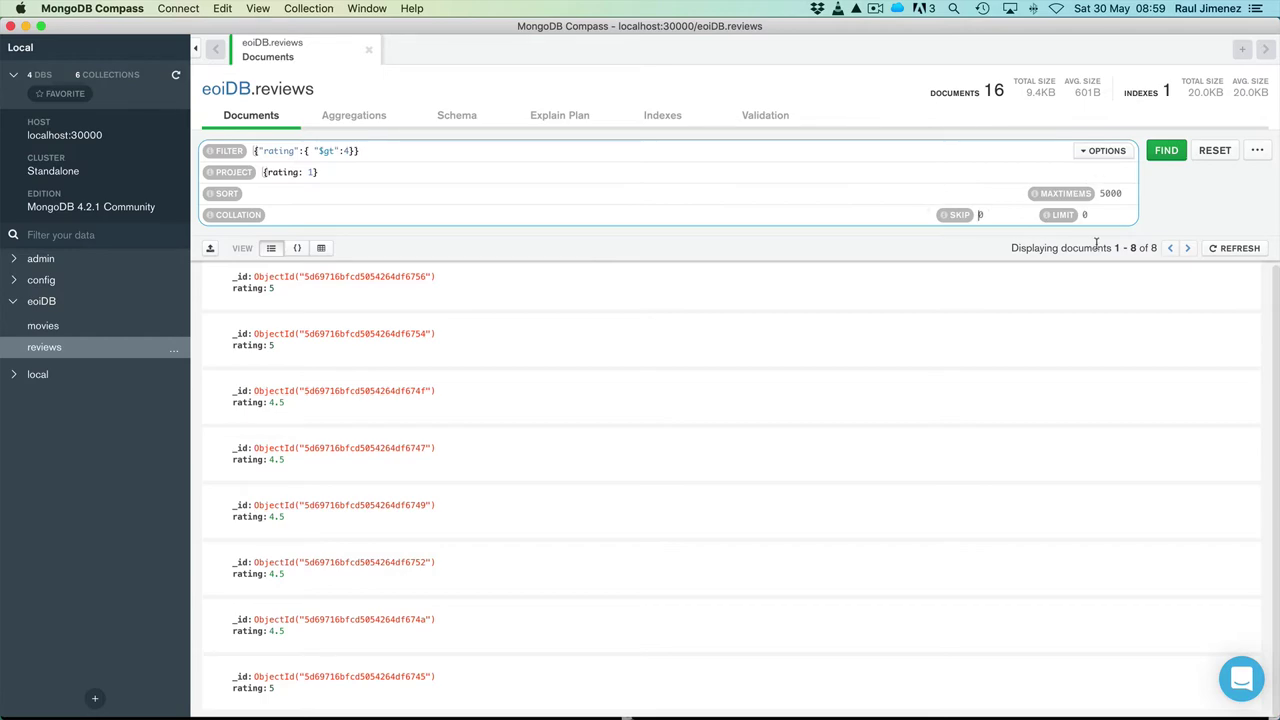
key("super+Tab")
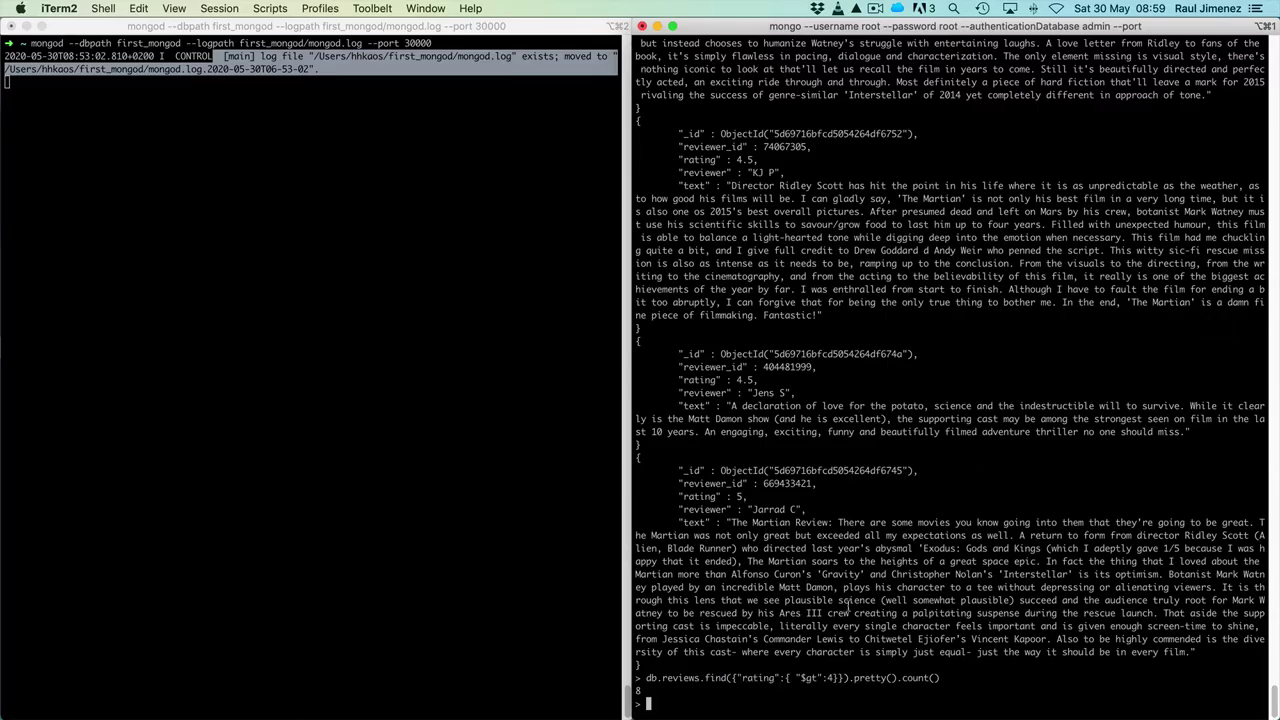
left_click_drag(651, 681, 955, 676)
key("super+Tab")
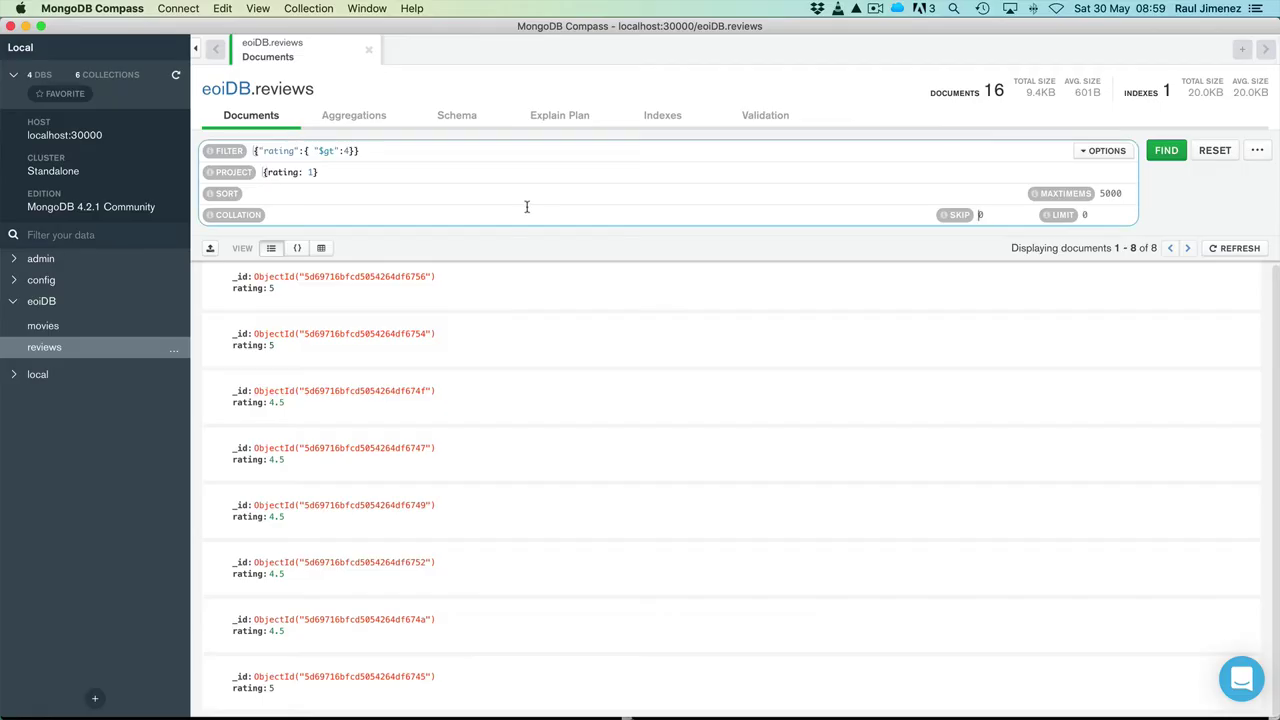
Step: Export the query to a programming language, choose Node and copy the generated code
left_click(1257, 151)
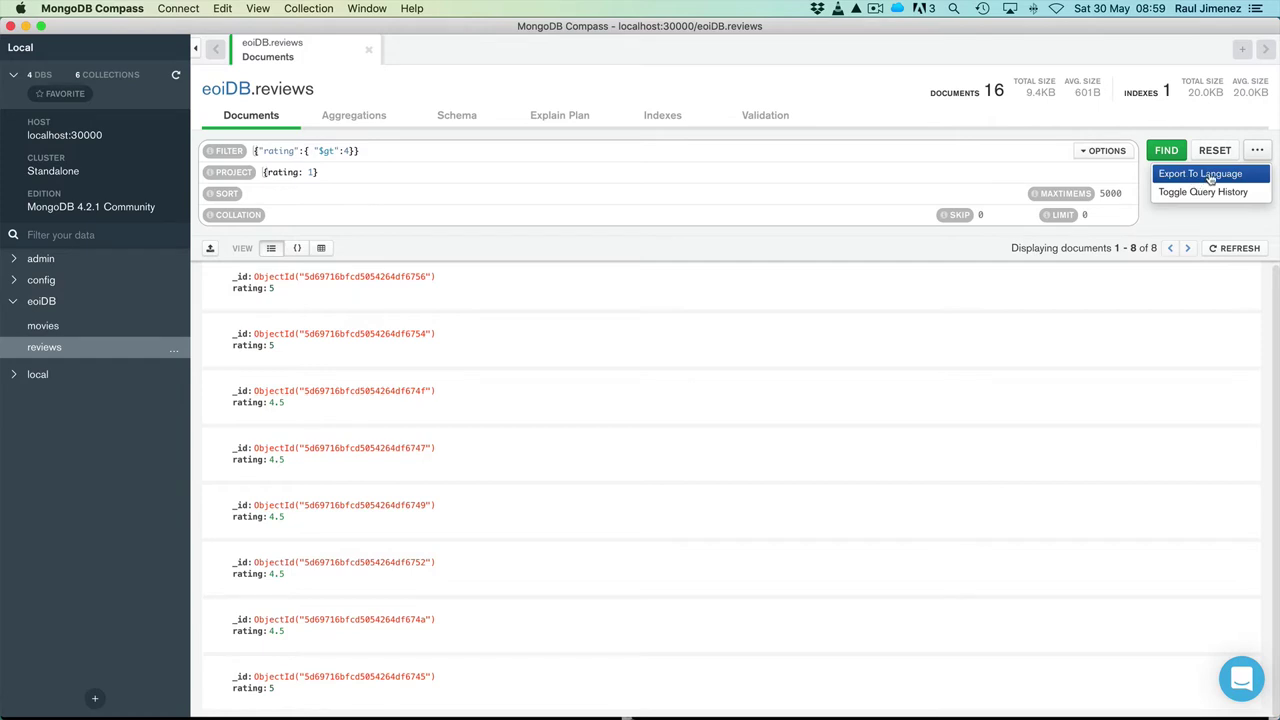
left_click(1210, 175)
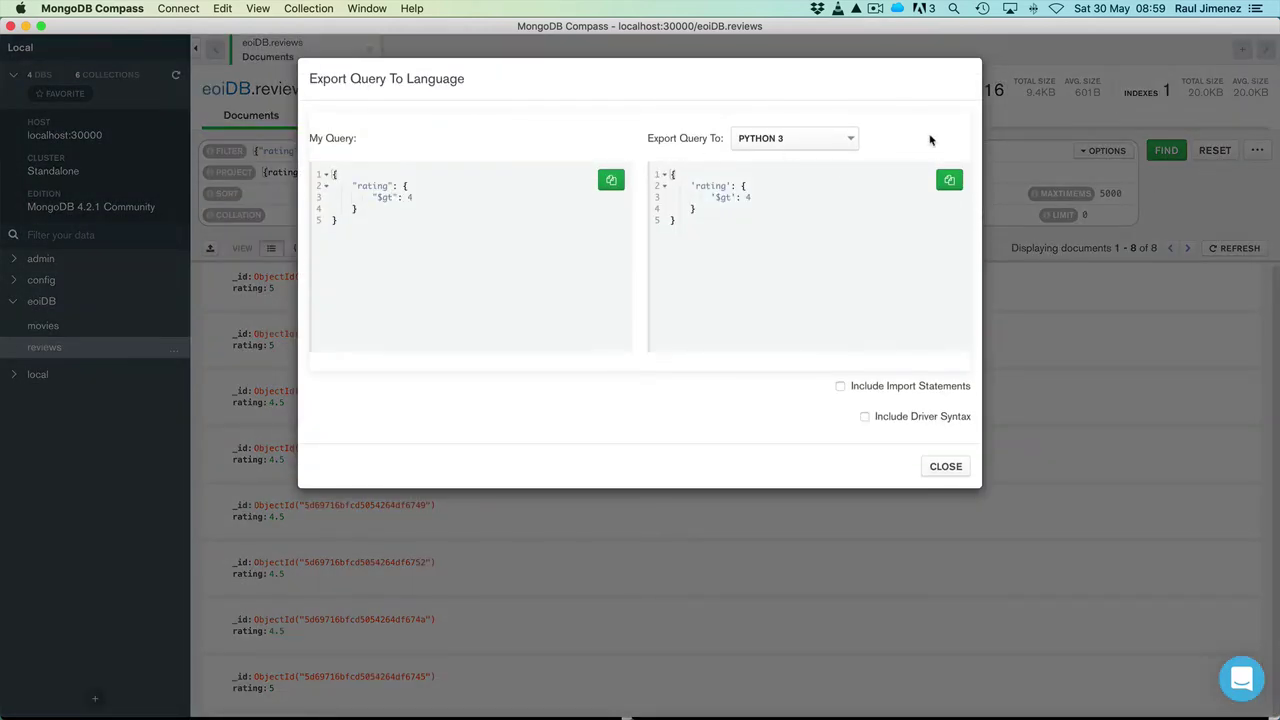
left_click(852, 138)
left_click(829, 176)
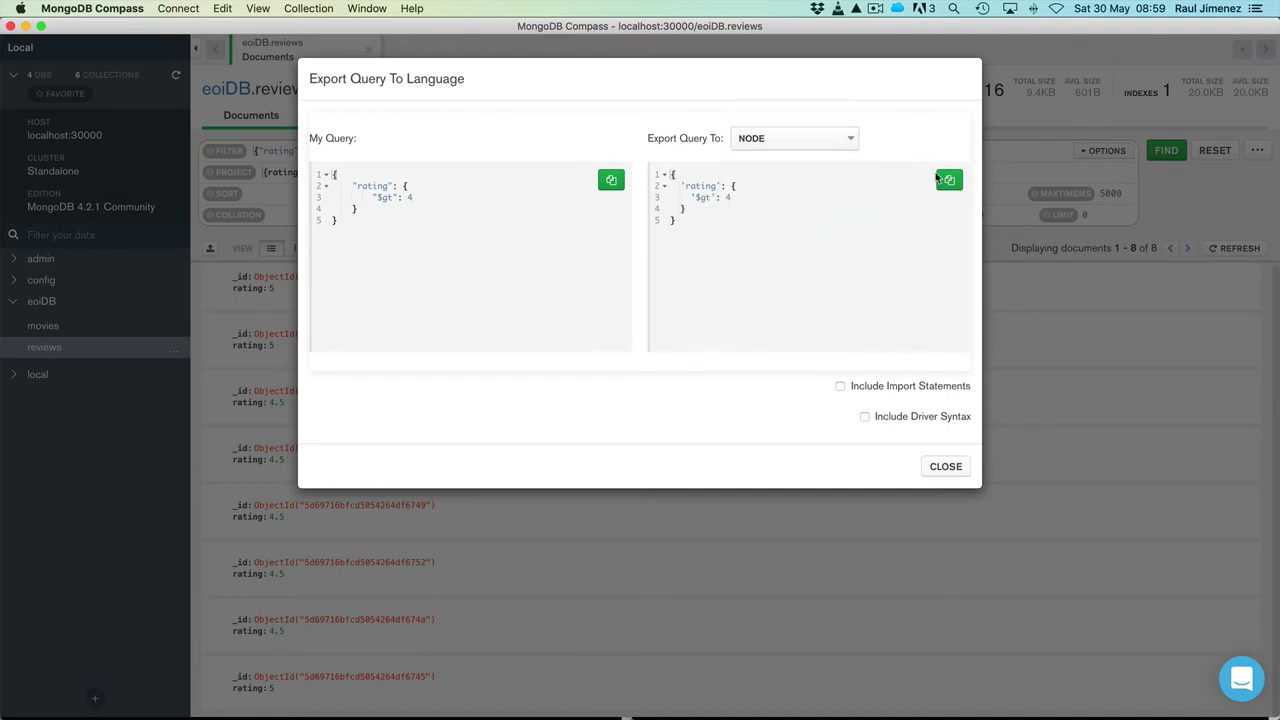
left_click(950, 182)
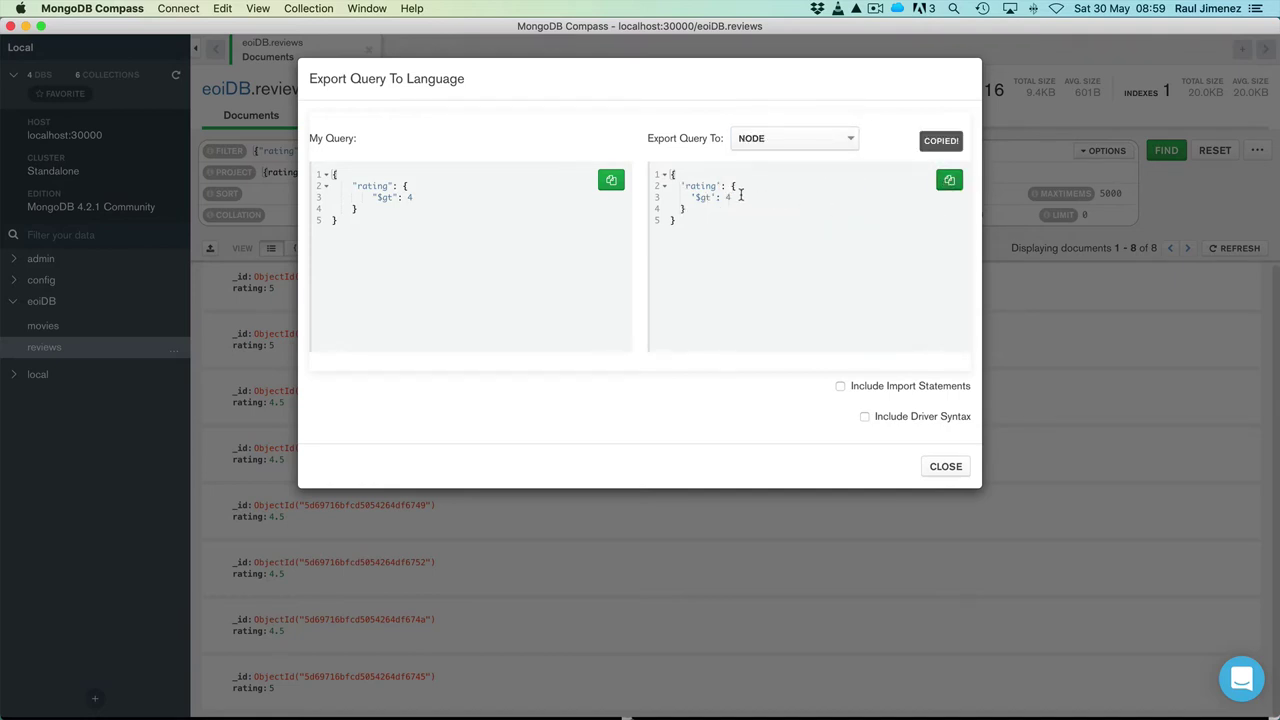
Step: Preview the exported query in Python 3, inspect how it is formatted and close the export dialog
left_click(838, 141)
left_click(789, 215)
left_click(849, 139)
left_click(691, 186)
left_click_drag(695, 186, 678, 184)
left_click(773, 138)
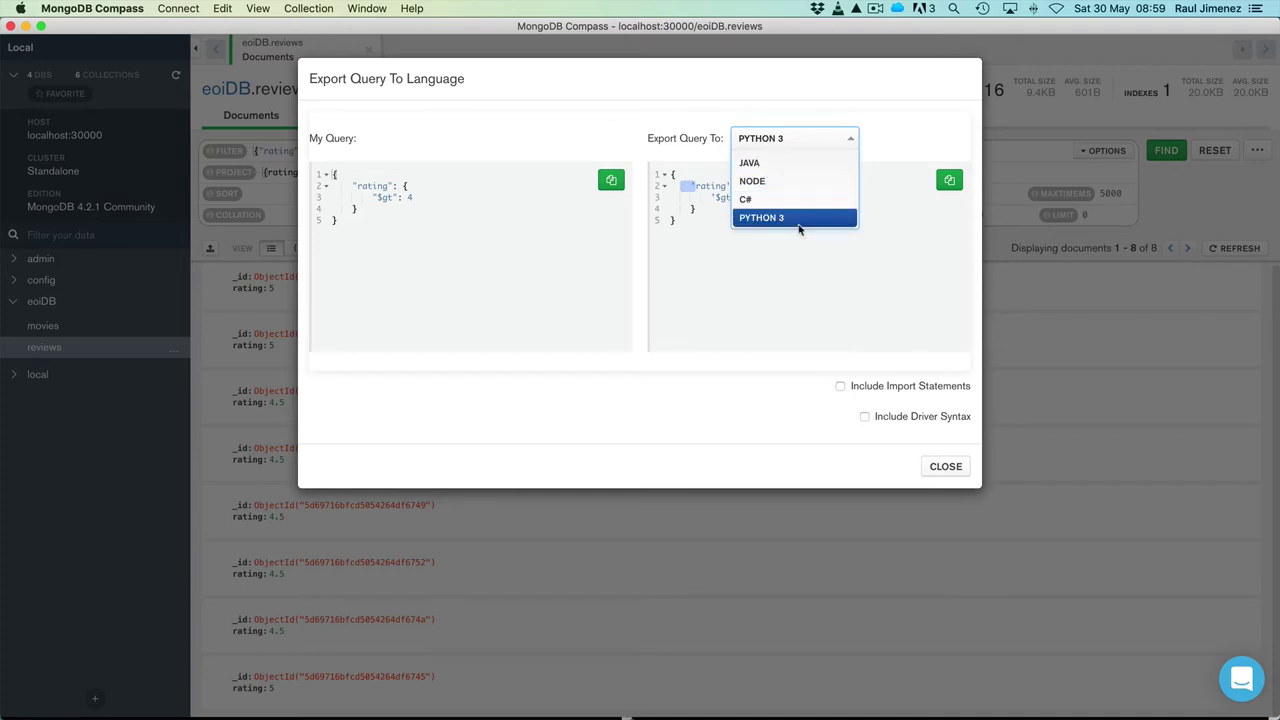
left_click(955, 433)
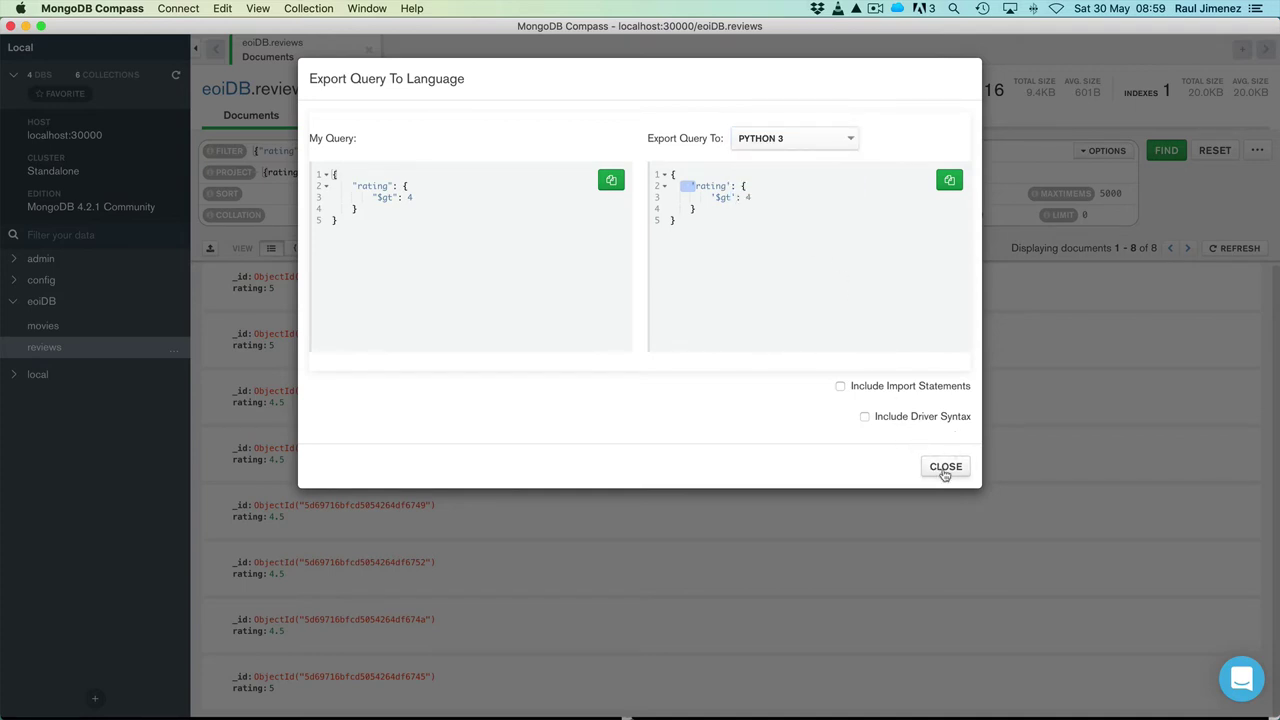
left_click(945, 467)
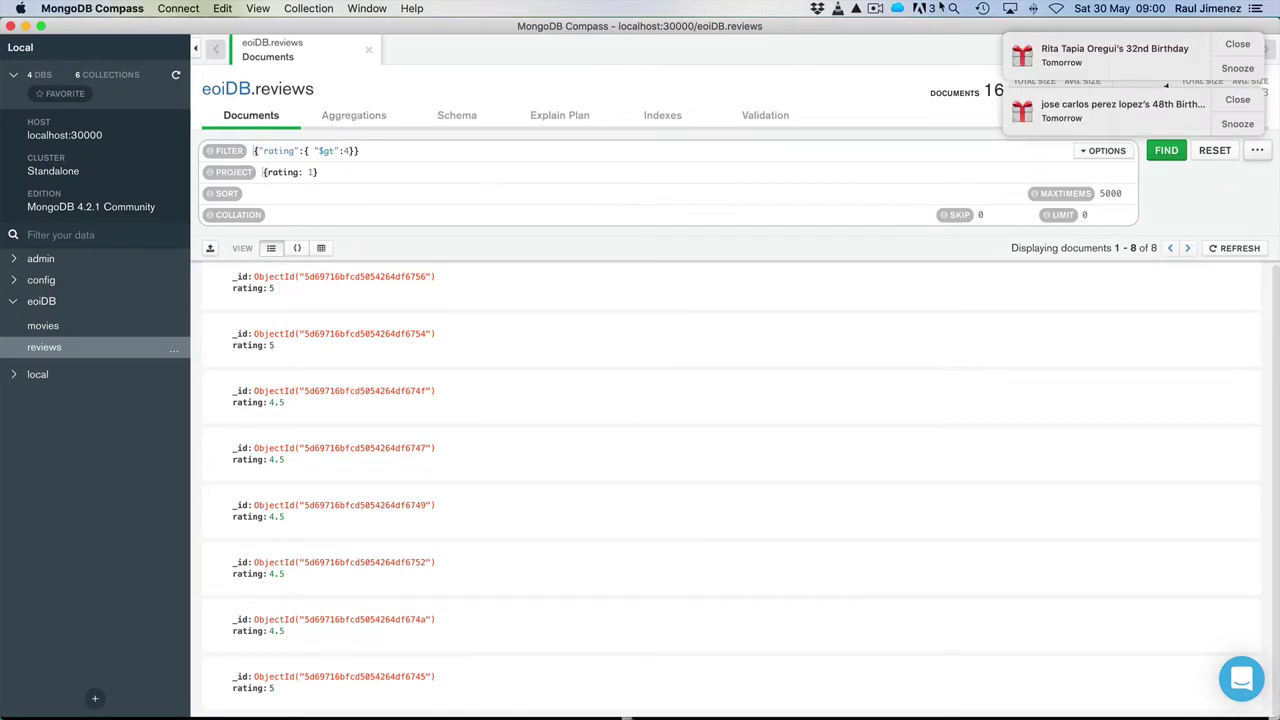
Step: Dismiss the calendar reminders and view the query results as JSON and as a table
left_click(1237, 44)
left_click(1237, 44)
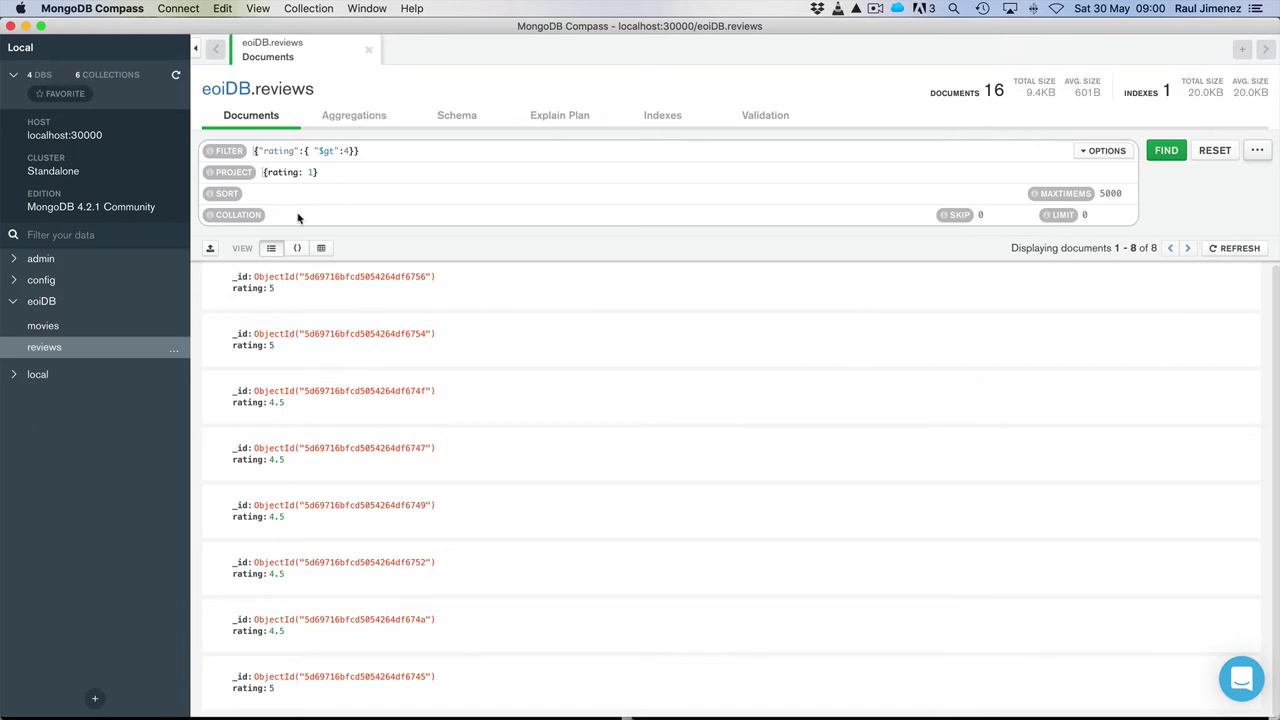
left_click(297, 248)
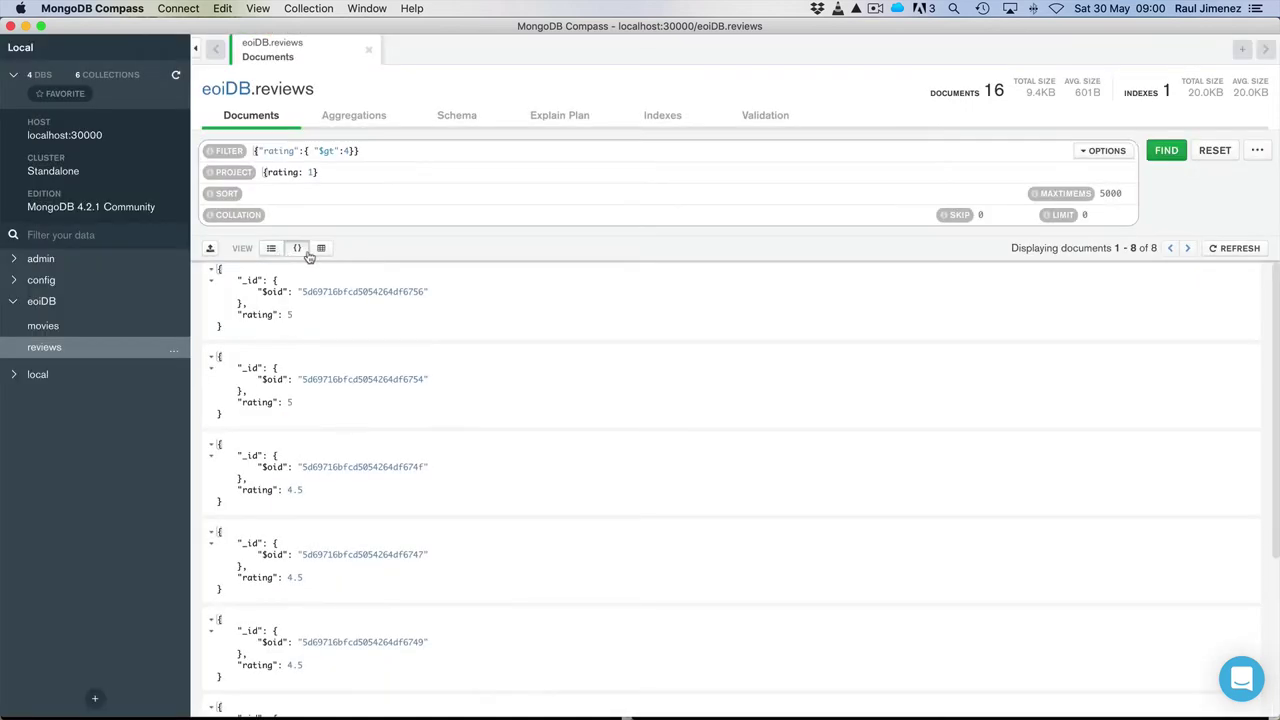
left_click(271, 249)
left_click(321, 249)
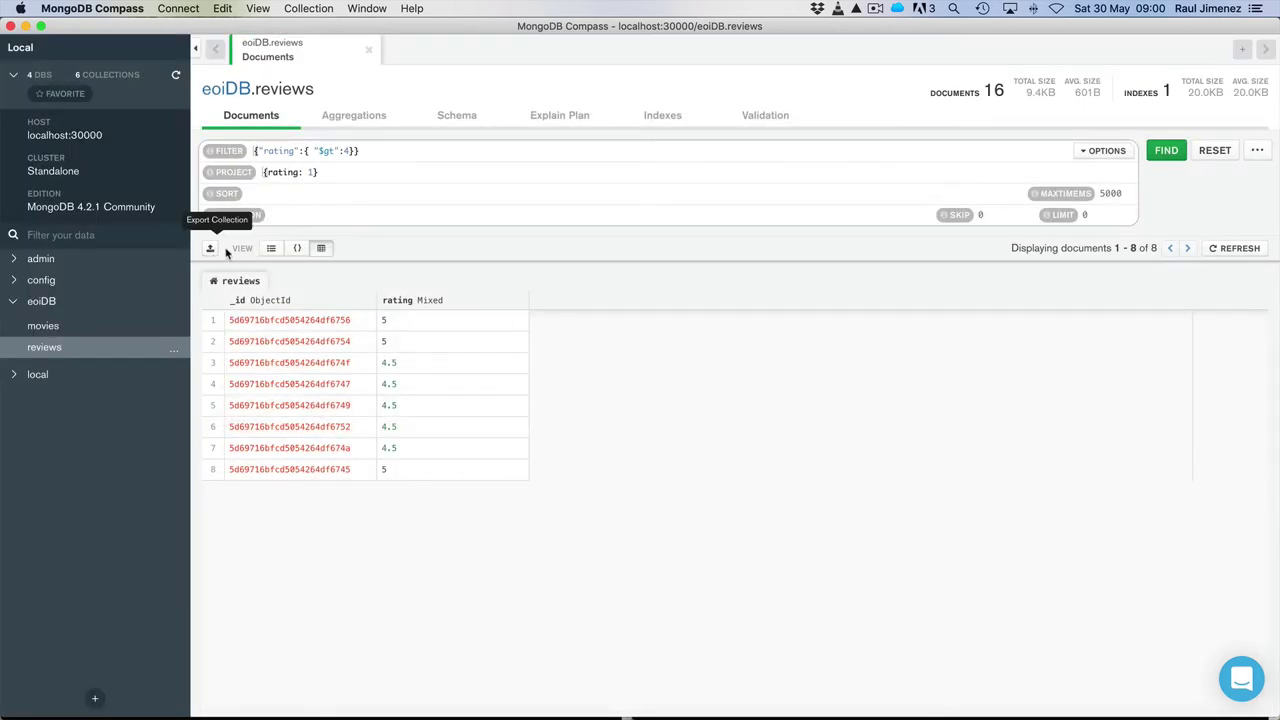
Step: Reset the query and open the reviews collection in a new tab
left_click(1215, 150)
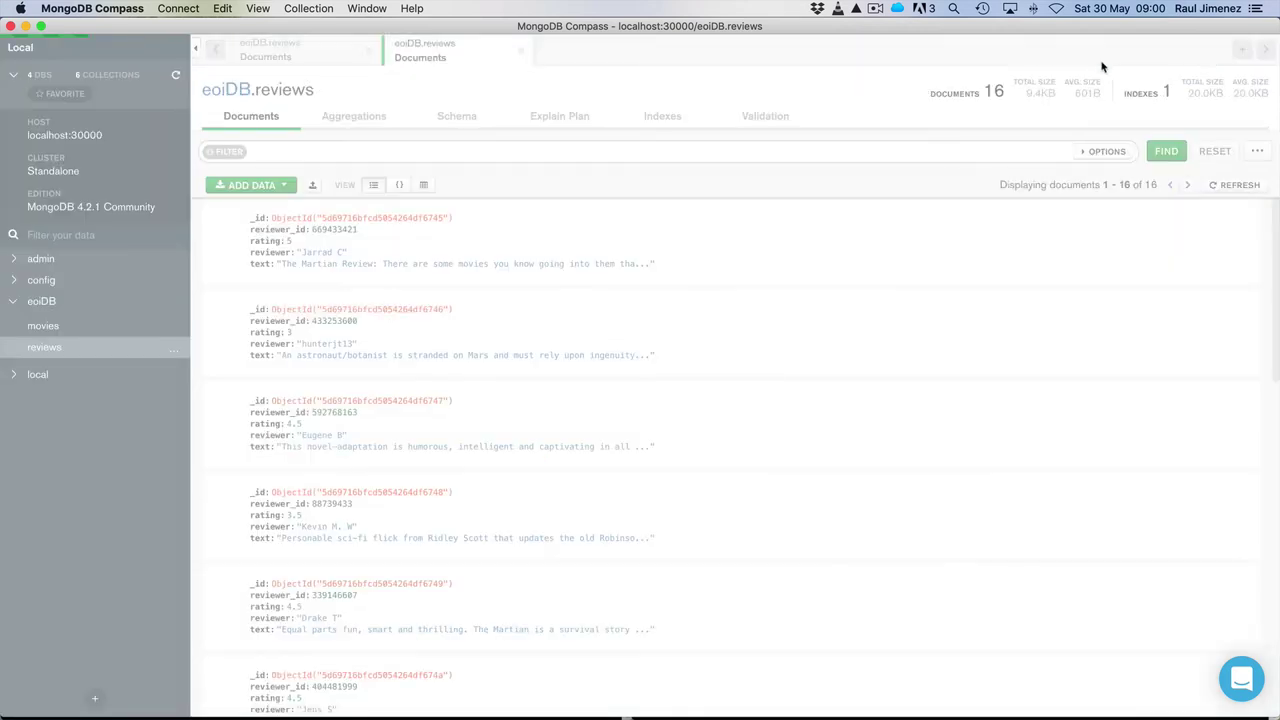
left_click(1238, 50)
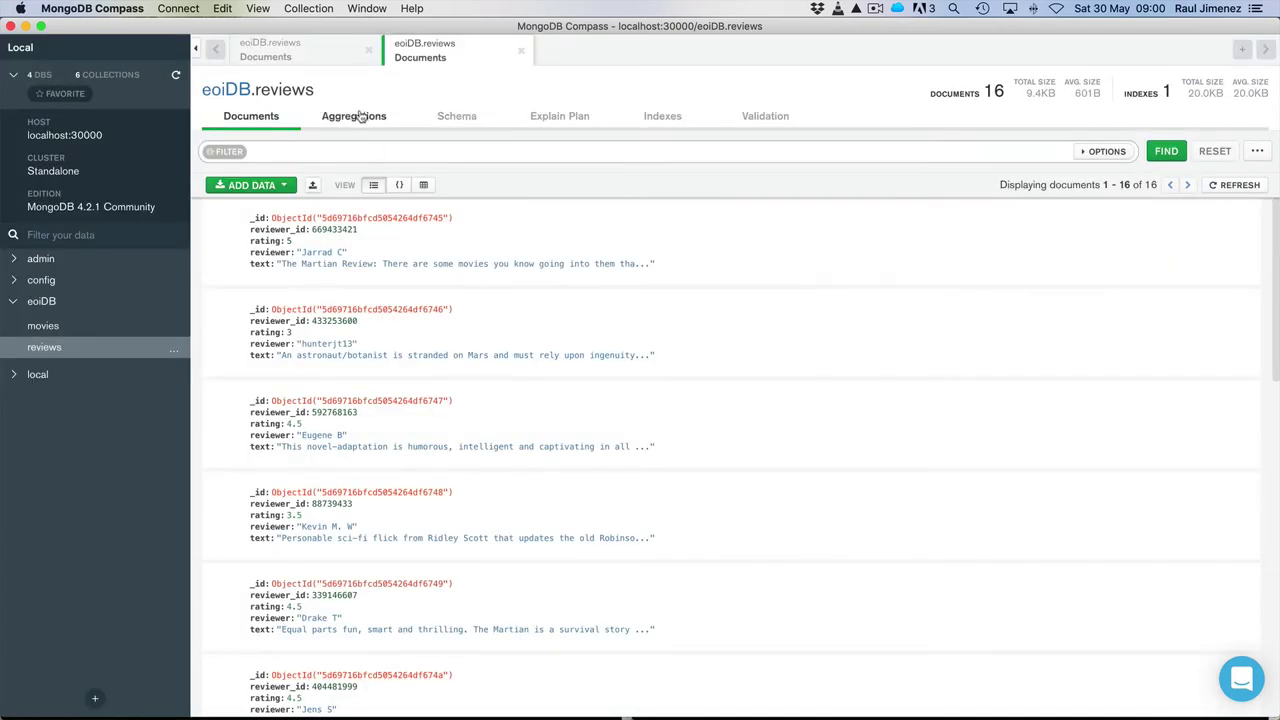
Step: Open the aggregation pipeline builder for eoiDB.reviews and look through the available stage operators
left_click(355, 118)
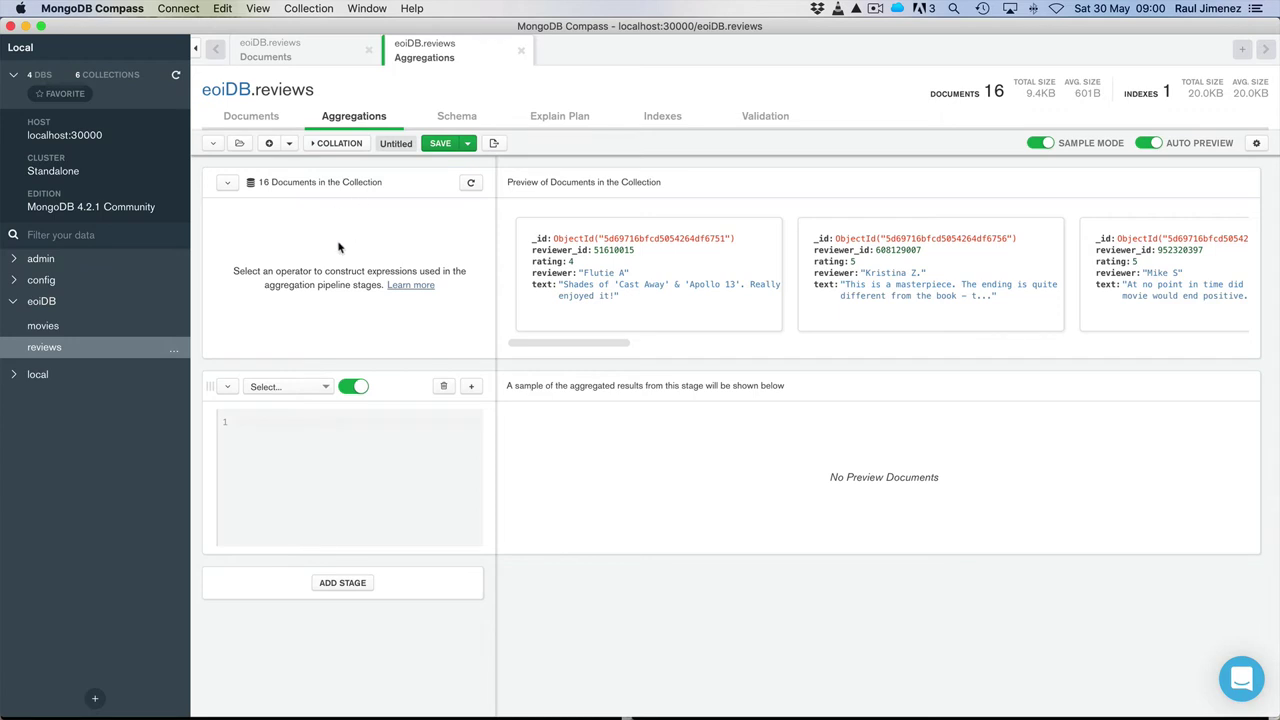
left_click(281, 390)
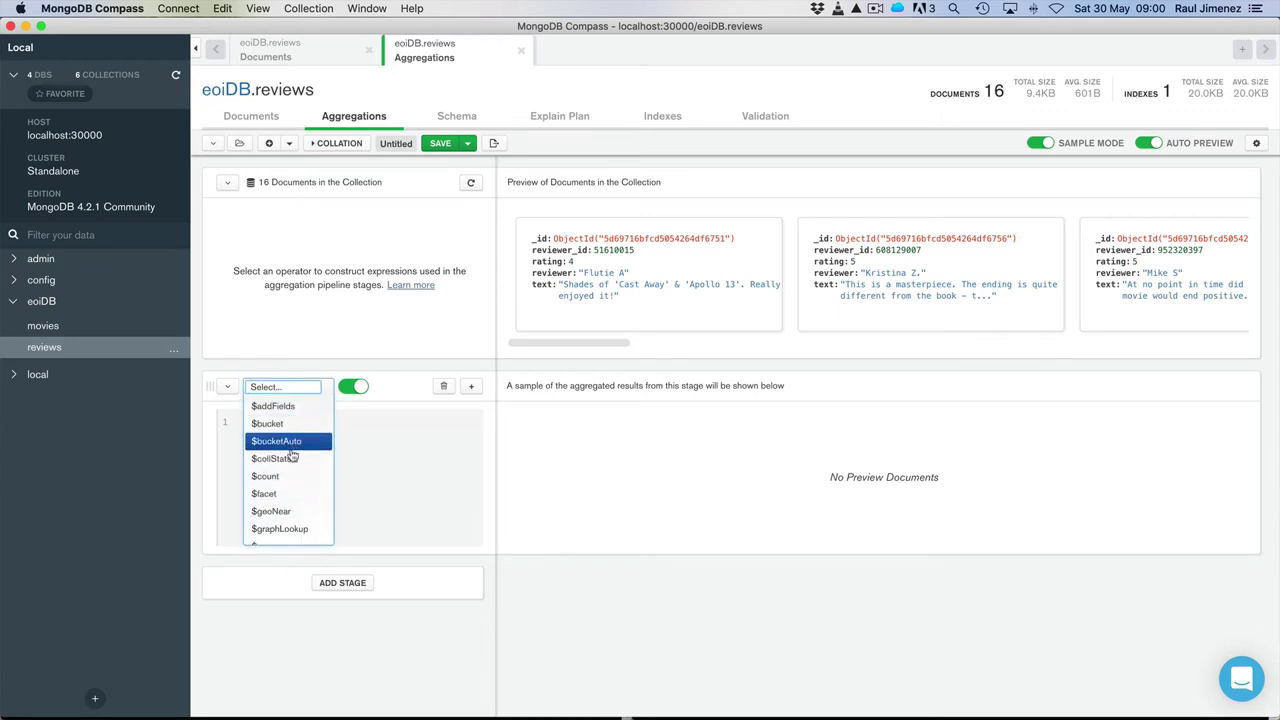
left_click(397, 449)
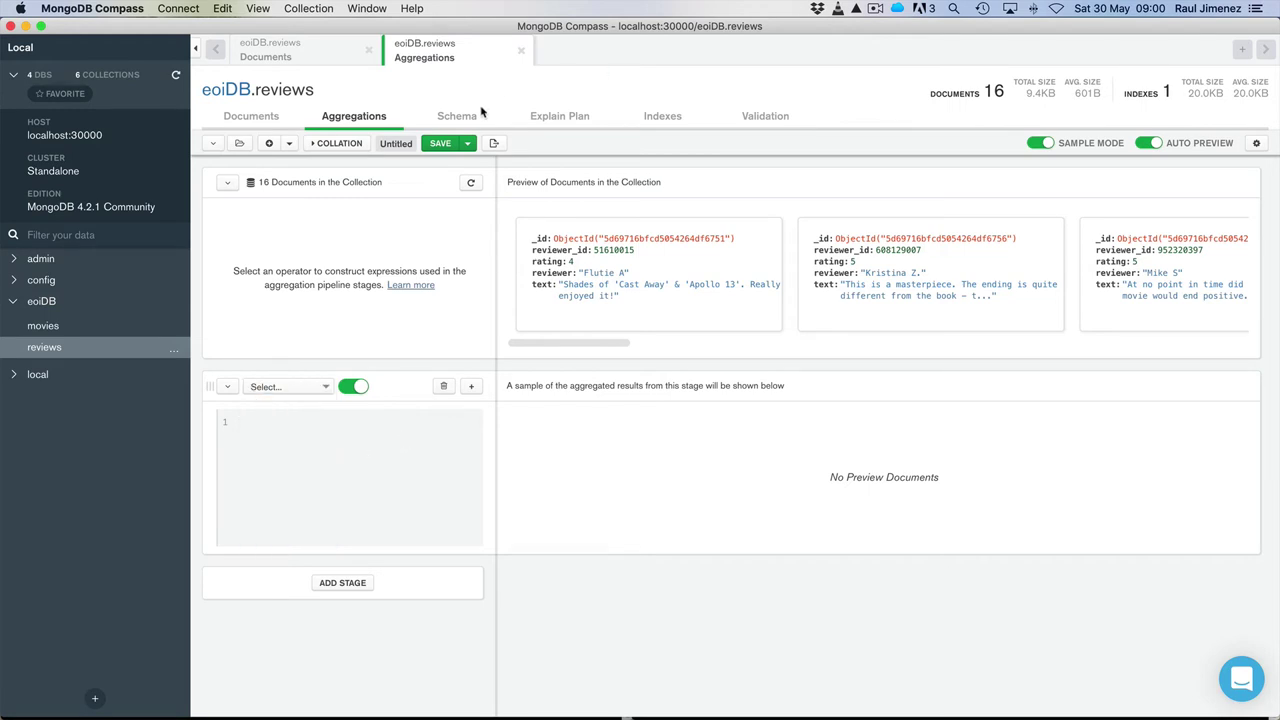
Step: View the languages available for exporting the aggregation pipeline and close the export dialog
left_click(493, 143)
left_click(809, 141)
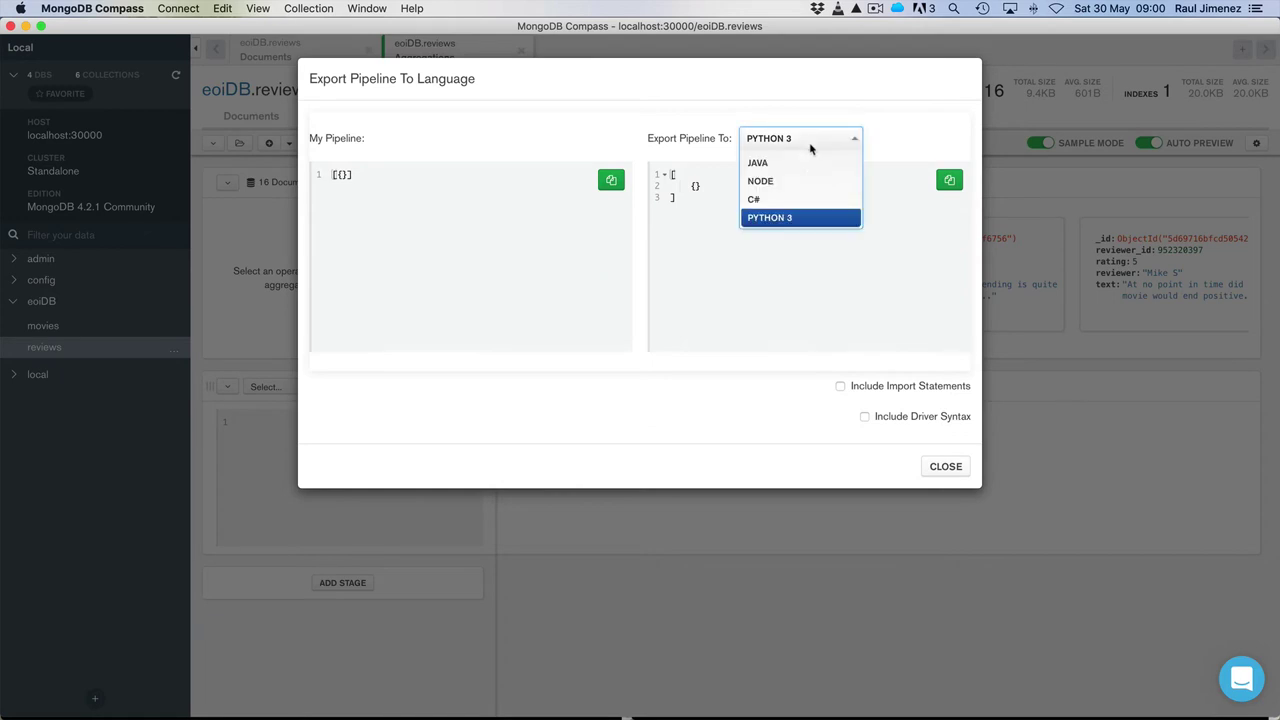
left_click(945, 466)
left_click(945, 466)
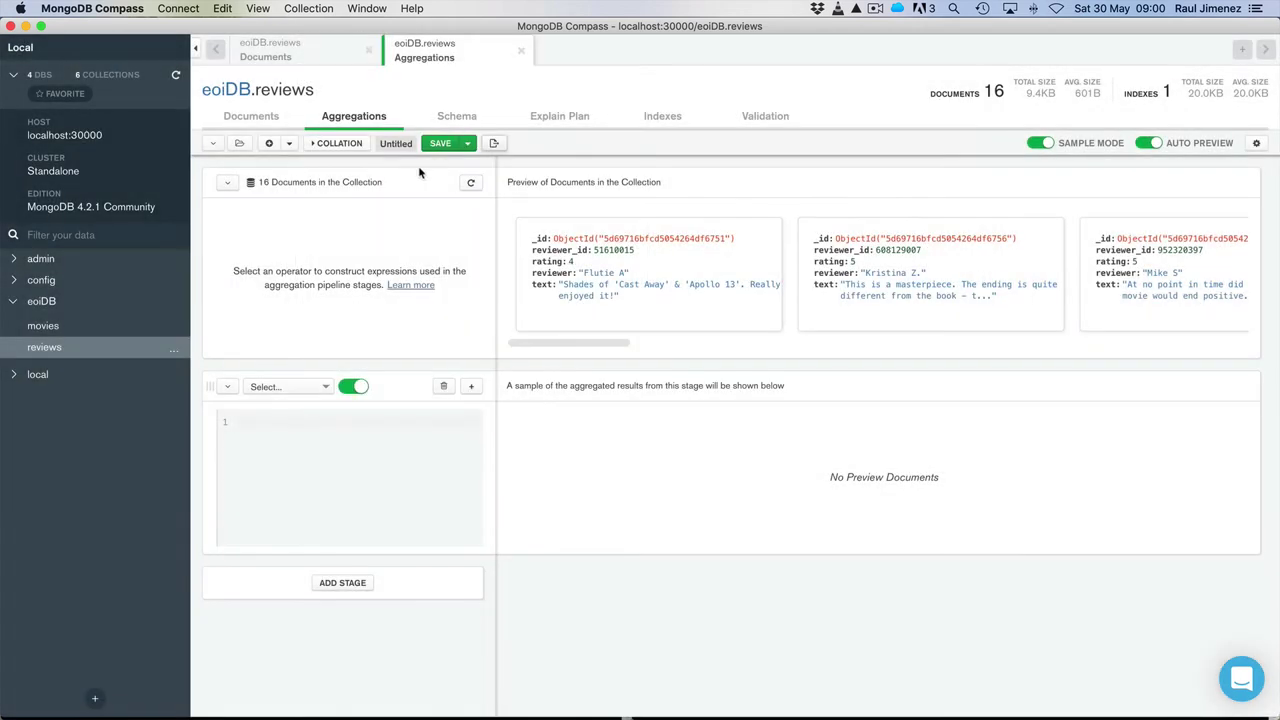
left_click(495, 145)
key("Escape")
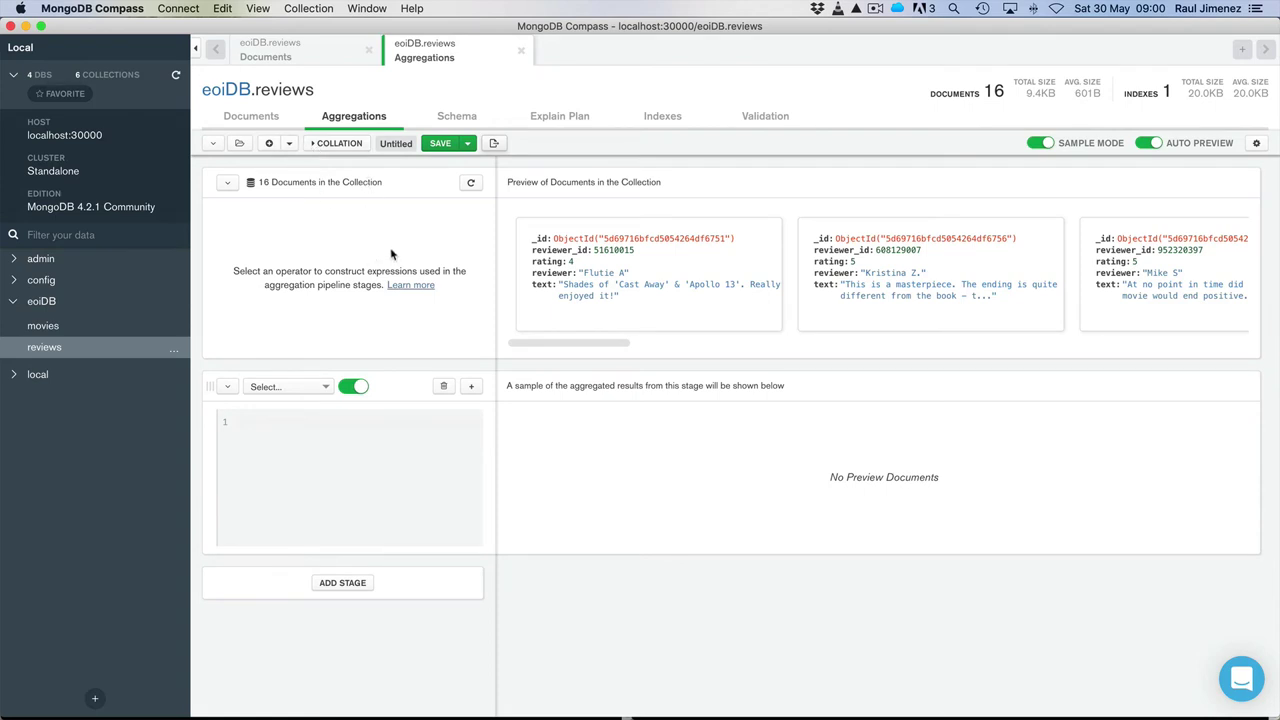
Step: View the schema explorer for reviews, switch to the movies collection and analyze its schema
left_click(463, 114)
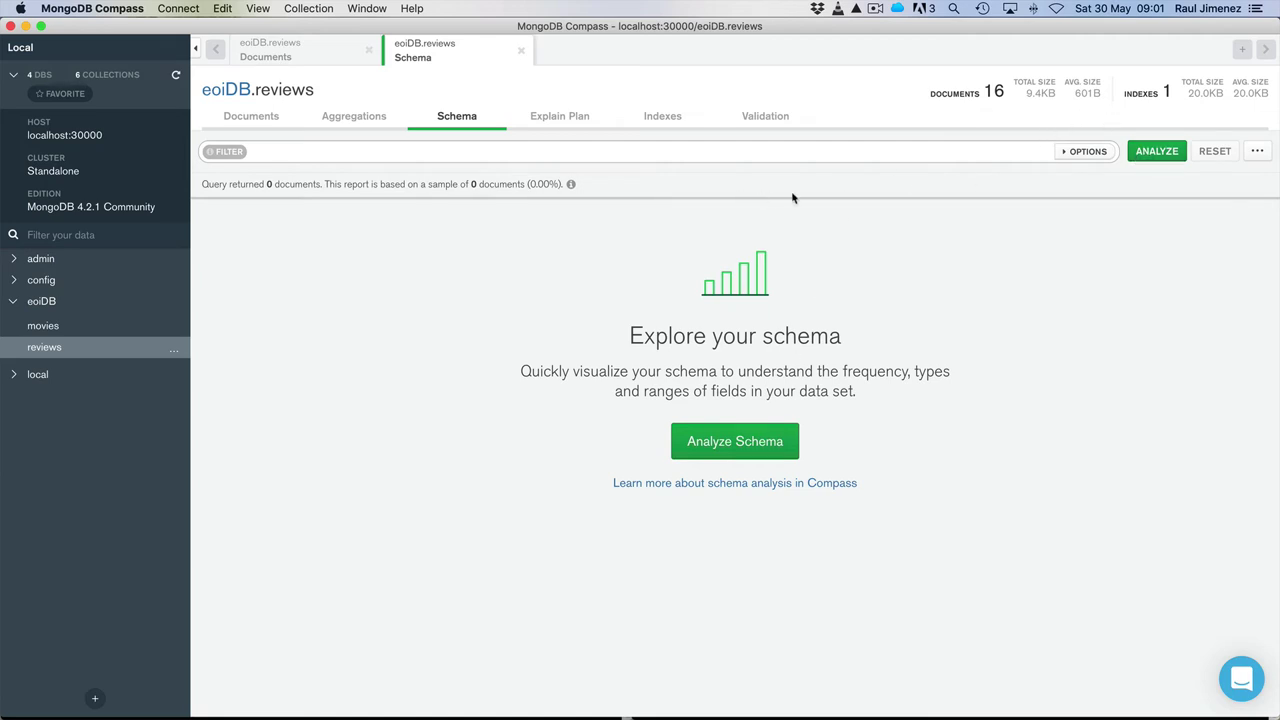
left_click(85, 331)
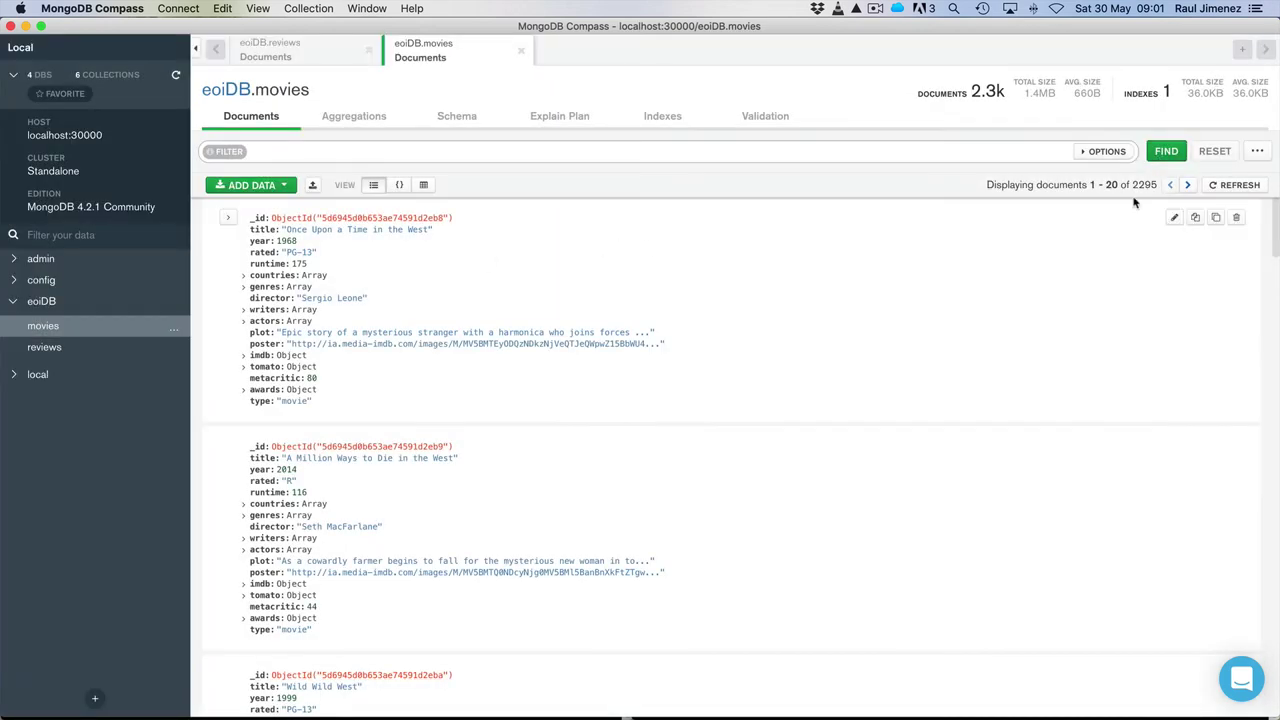
left_click(437, 116)
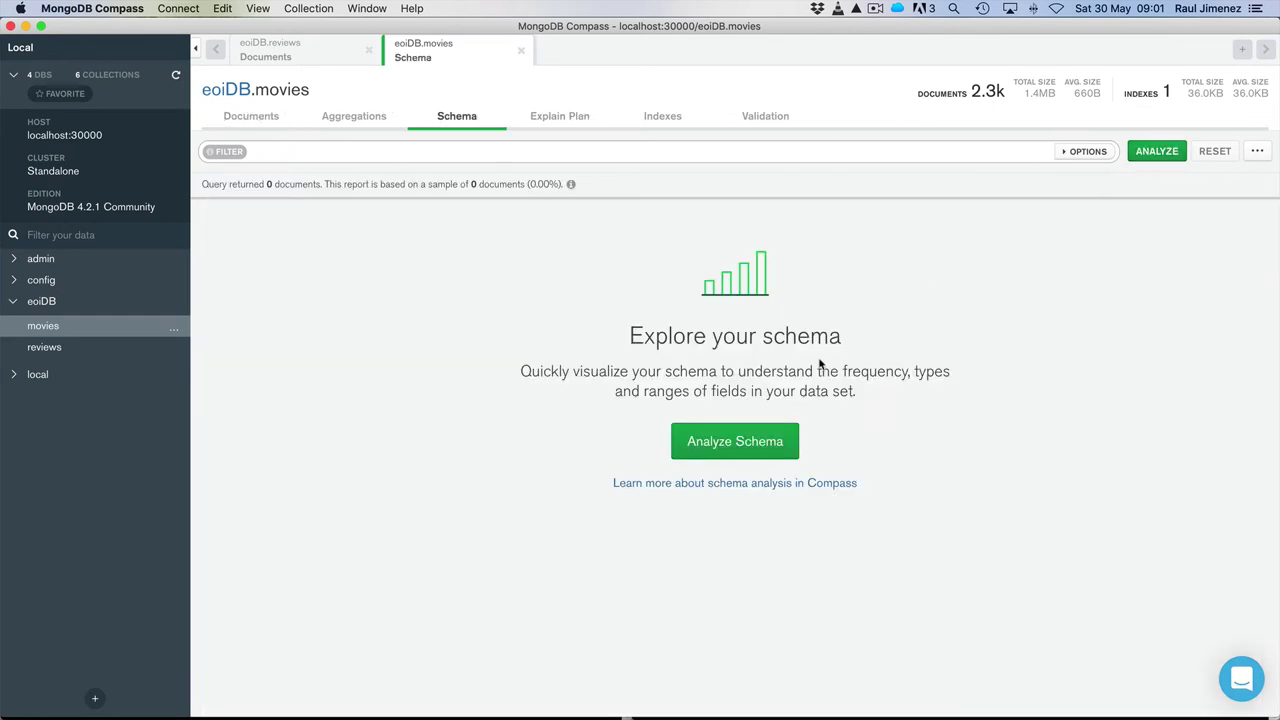
left_click(767, 442)
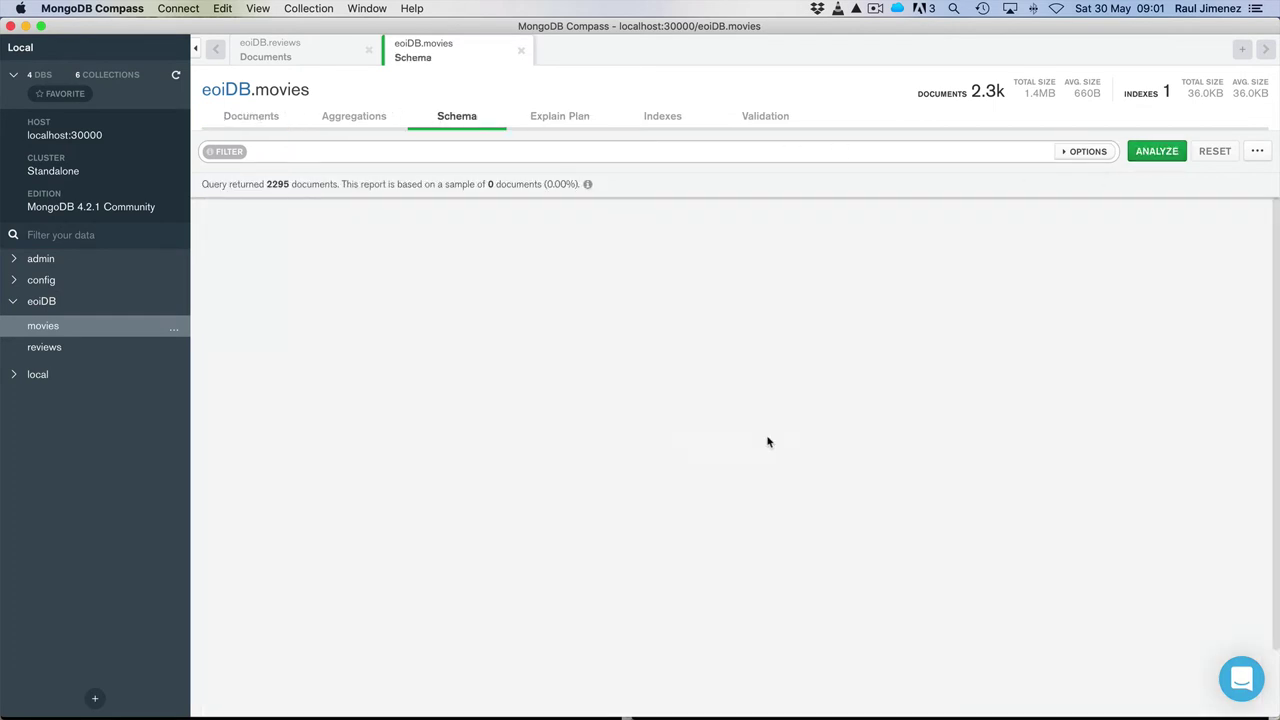
Step: Check the report's returned document count and sample size, and examine the _id field's type
left_click_drag(397, 184, 515, 183)
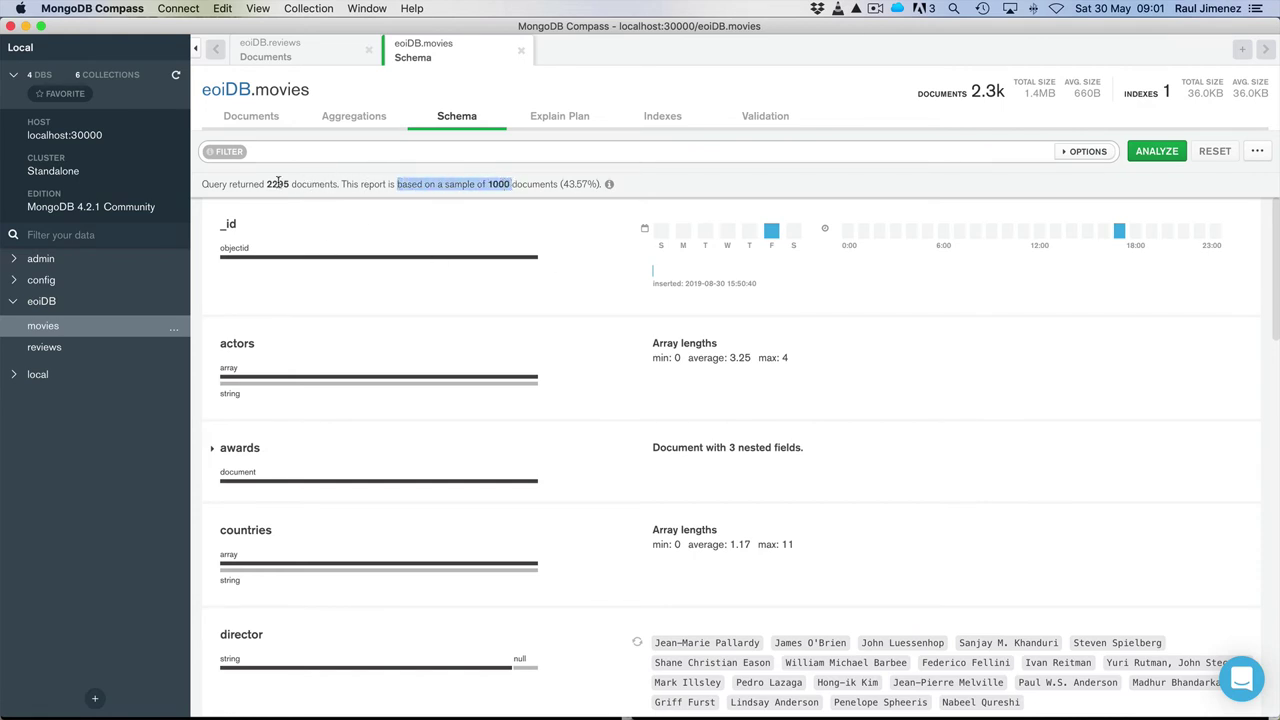
left_click_drag(279, 183, 264, 183)
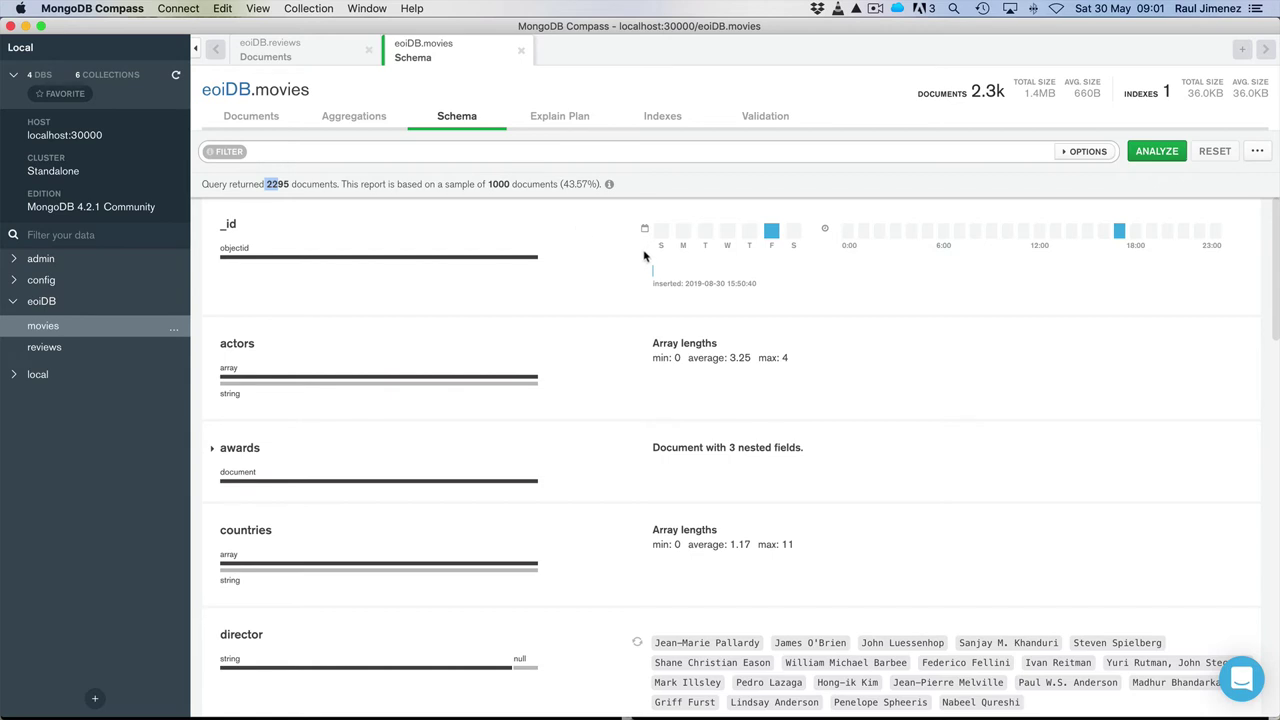
mouse_move(321, 247)
mouse_move(227, 257)
Step: Examine the director field's type distribution and sample values, and recheck the report's sample size
scroll(291, 476, "down", 5)
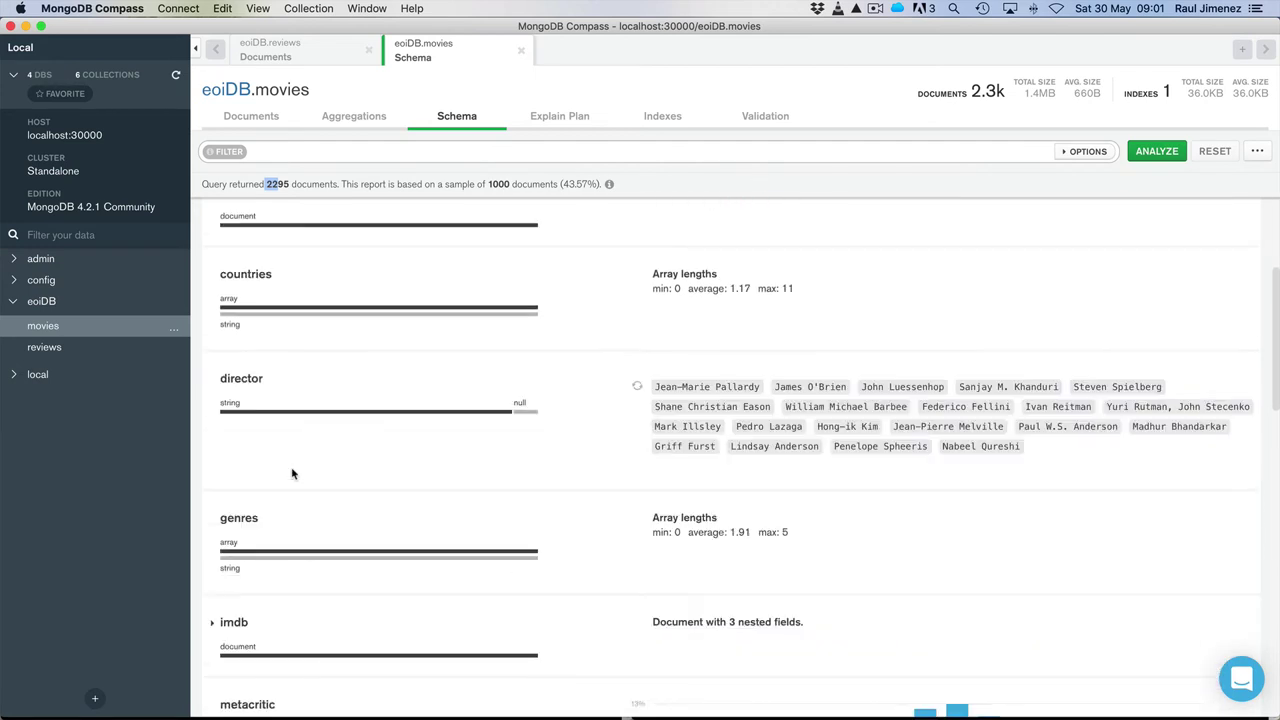
left_click_drag(233, 378, 263, 376)
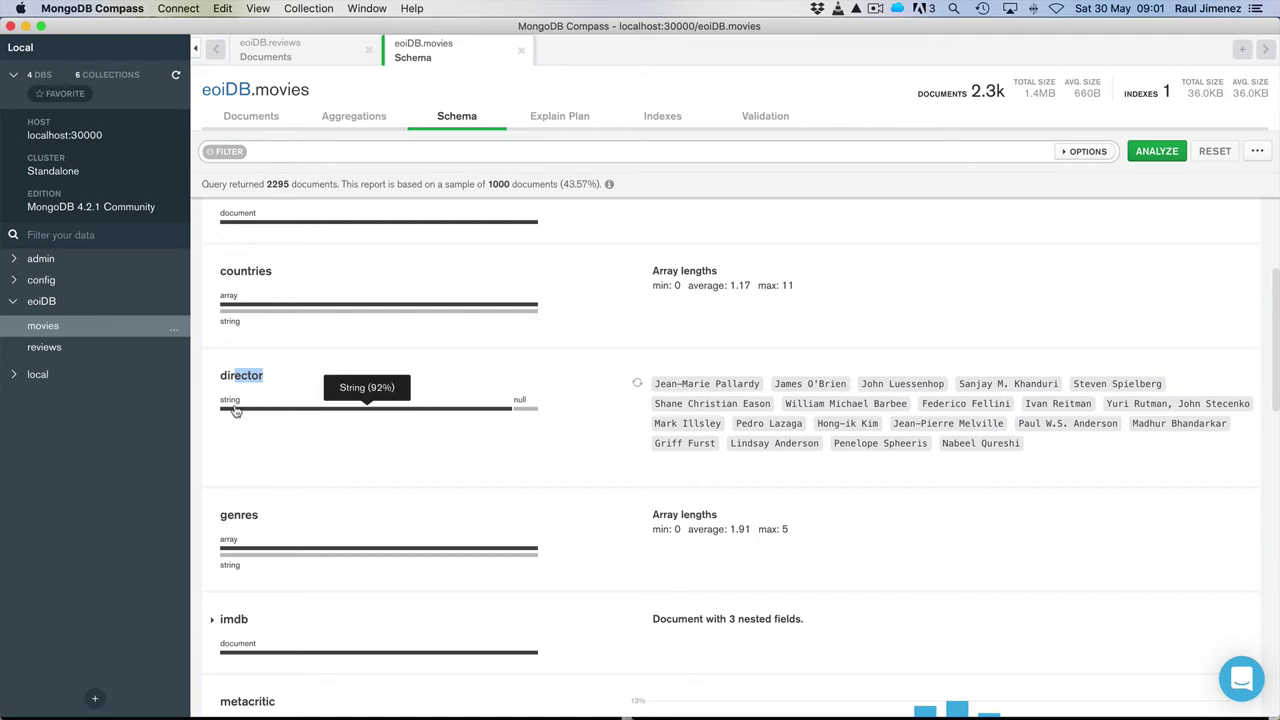
mouse_move(528, 411)
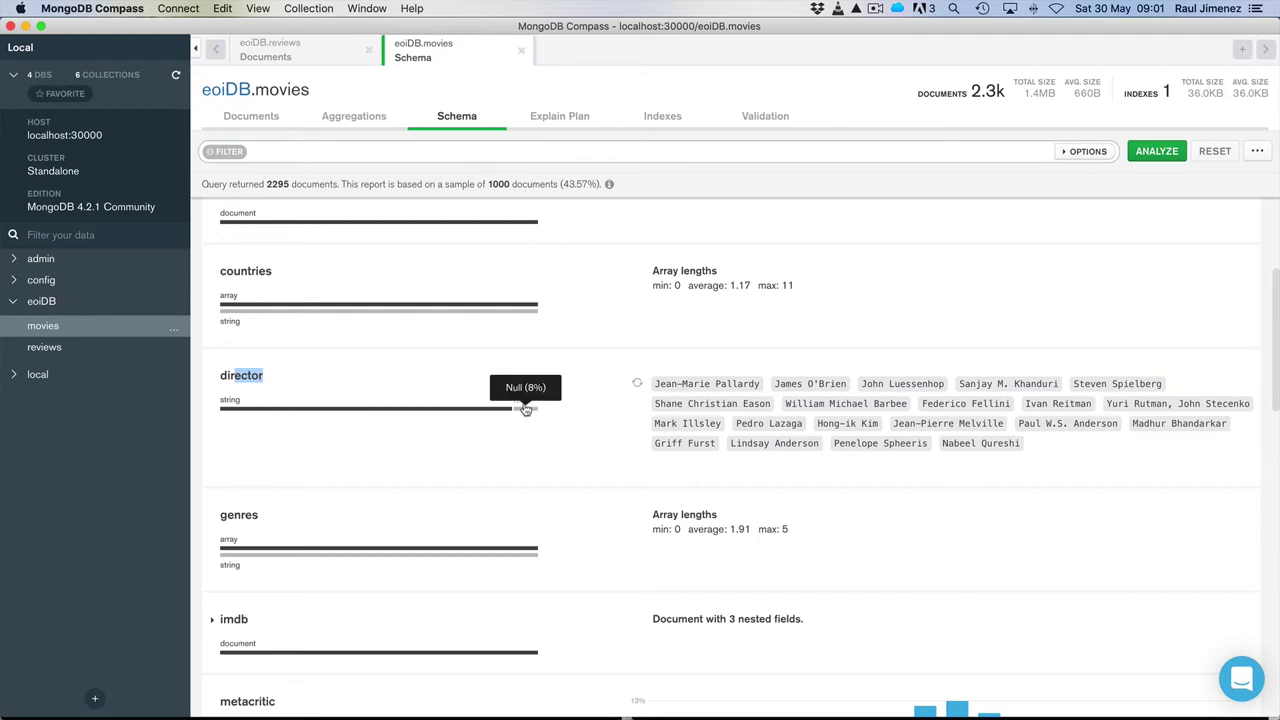
scroll(725, 410, "up", 1)
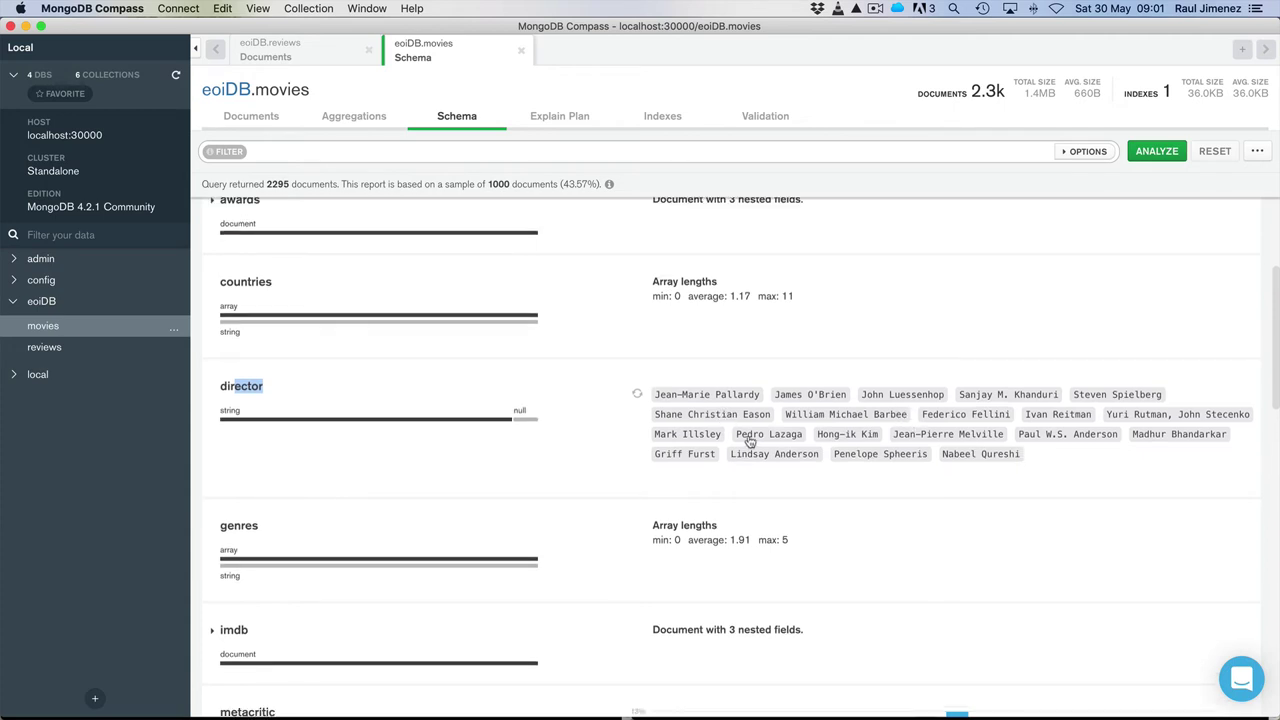
scroll(750, 443, "up", 4)
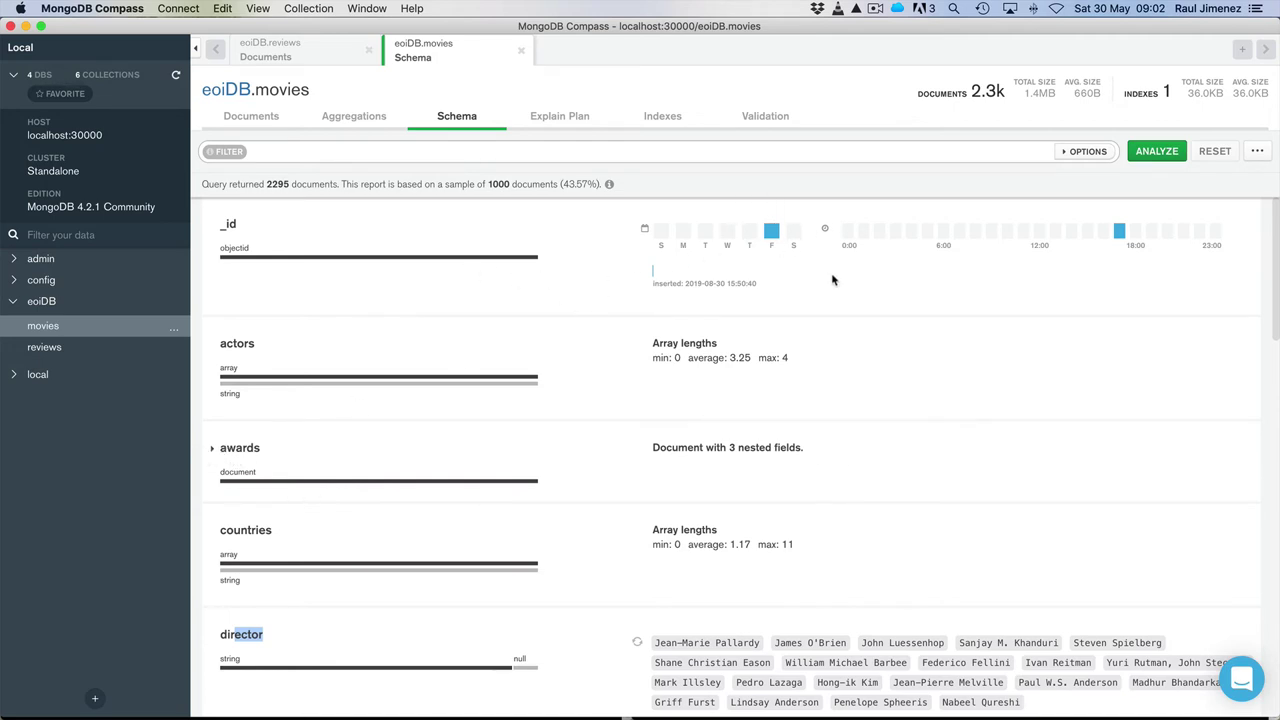
left_click_drag(489, 184, 511, 179)
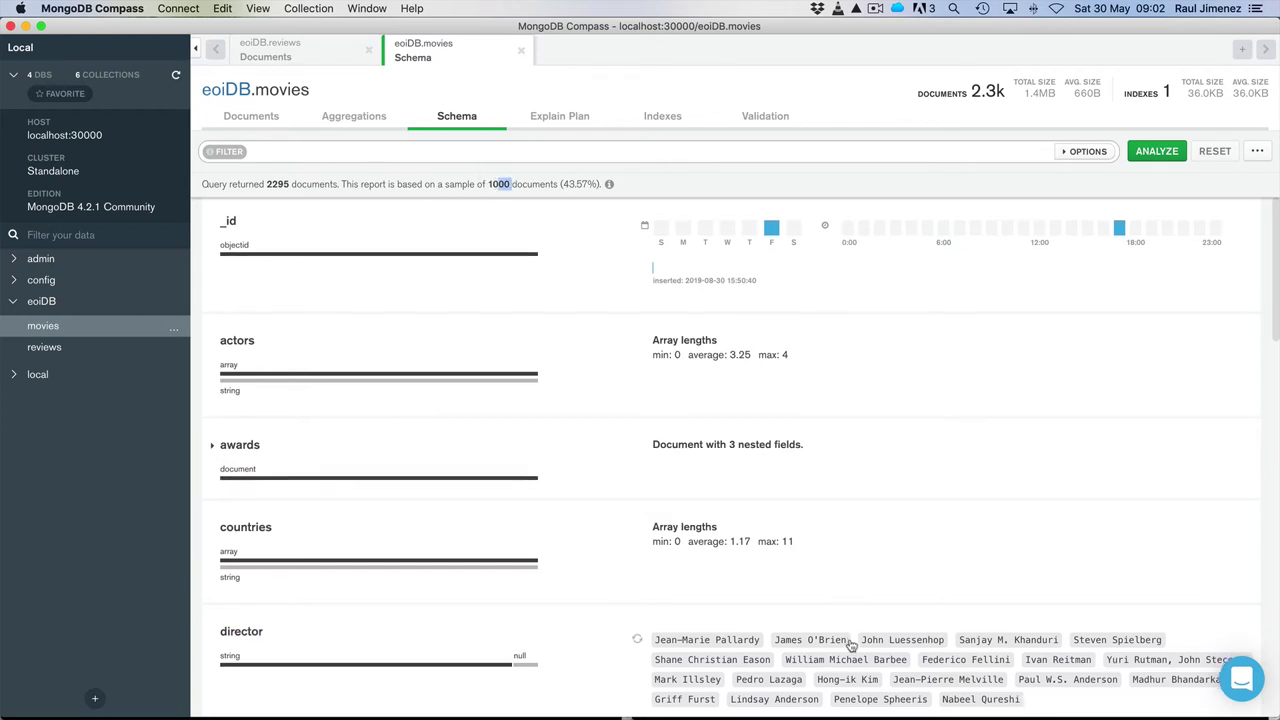
Step: Expand the awards document in the schema and inspect its nested nominations, text and wins fields
scroll(845, 640, "down", 1)
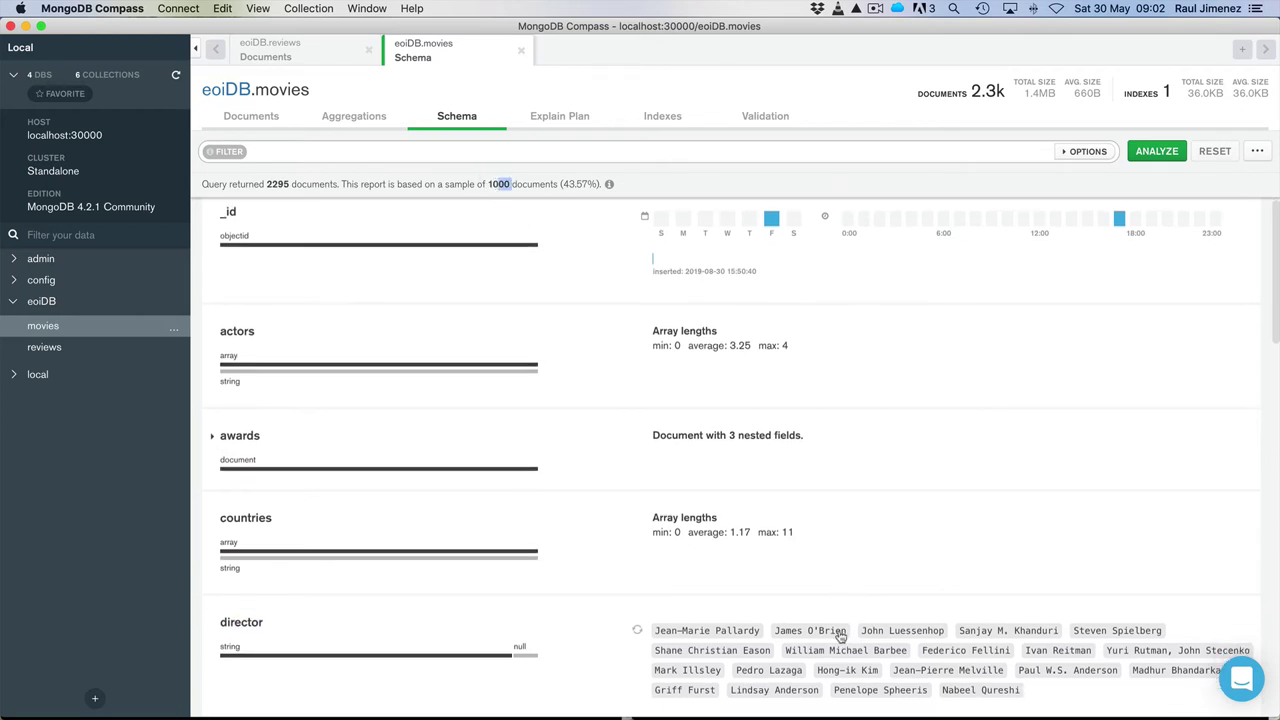
left_click(212, 439)
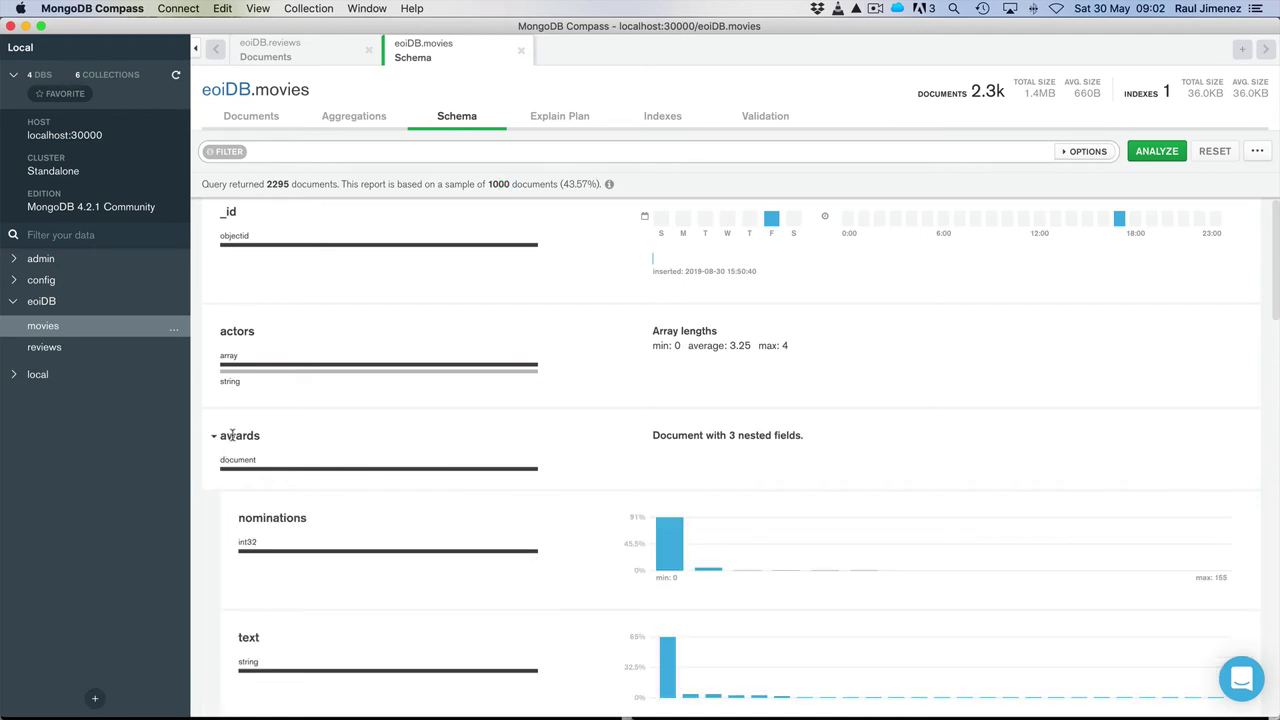
scroll(216, 437, "down", 1)
scroll(389, 478, "down", 2)
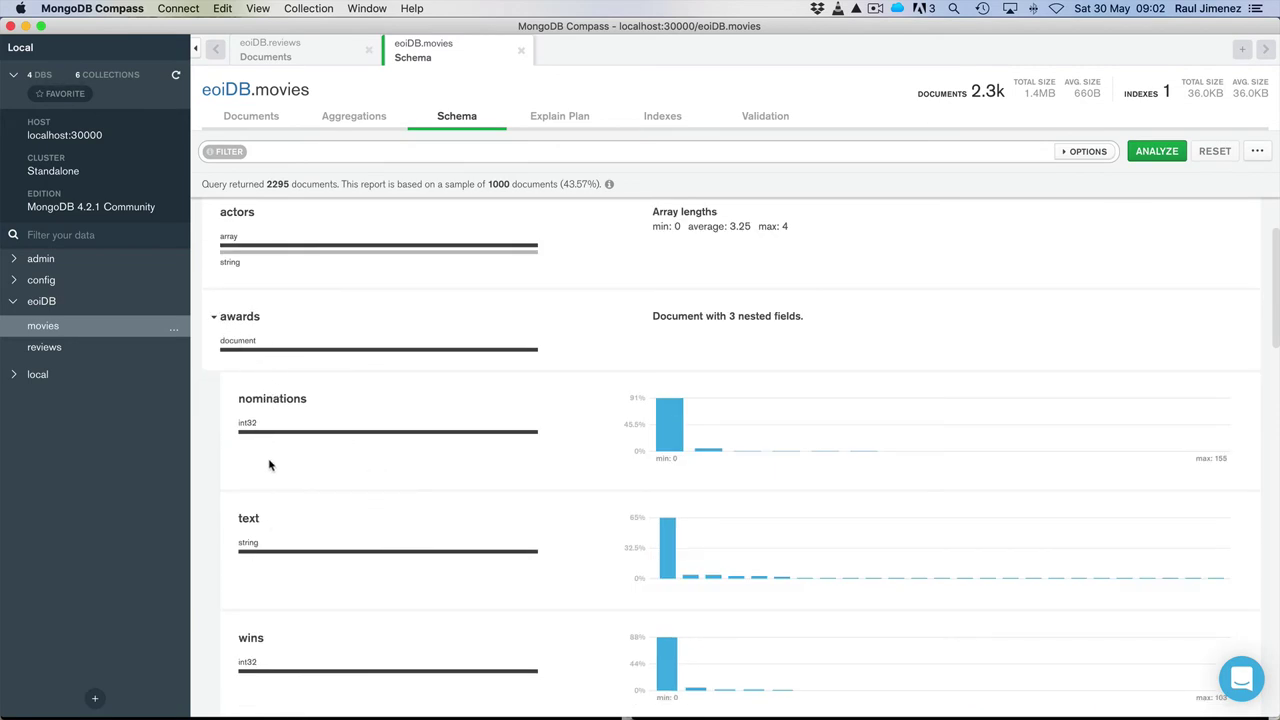
mouse_move(670, 425)
Step: Build the filter {'awards.nominations': {$gte: 0,$lt: 10}} from the first bar of the nominations chart and analyze the schema with it
left_click(666, 418)
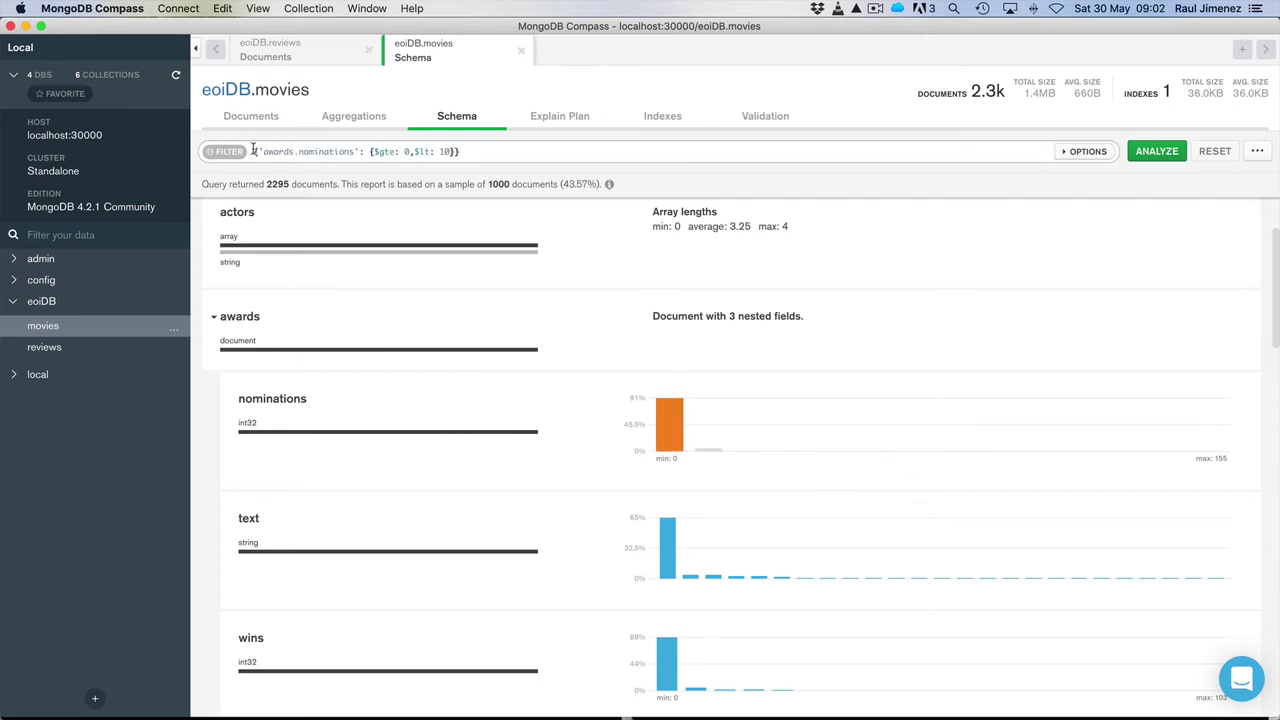
left_click_drag(254, 150, 477, 164)
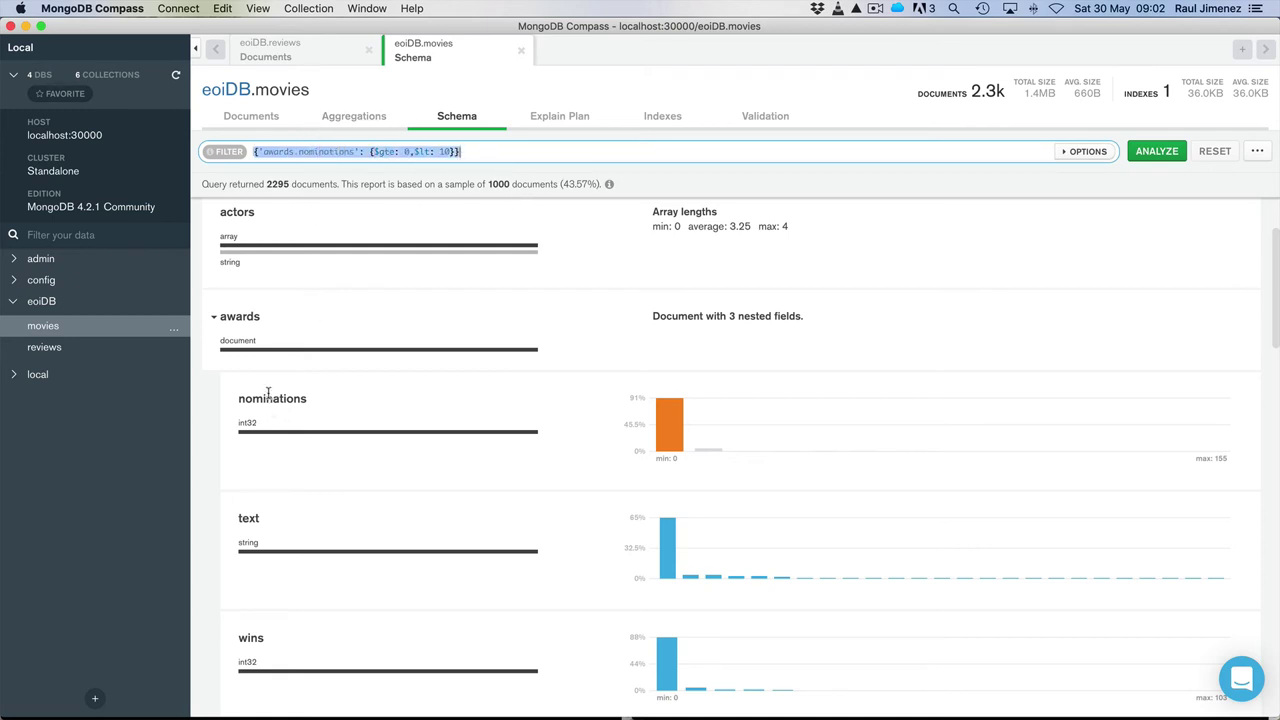
left_click(315, 151)
left_click(396, 151)
type("e")
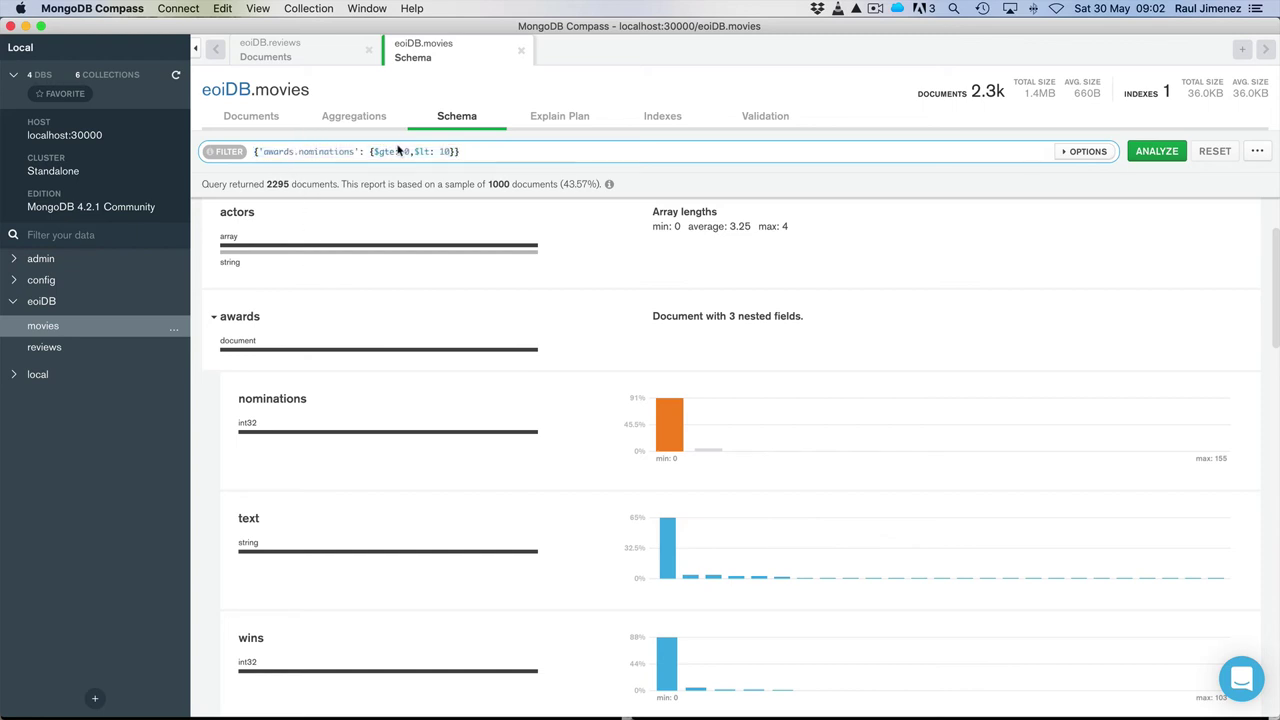
type("t")
left_click(792, 155)
key("Return")
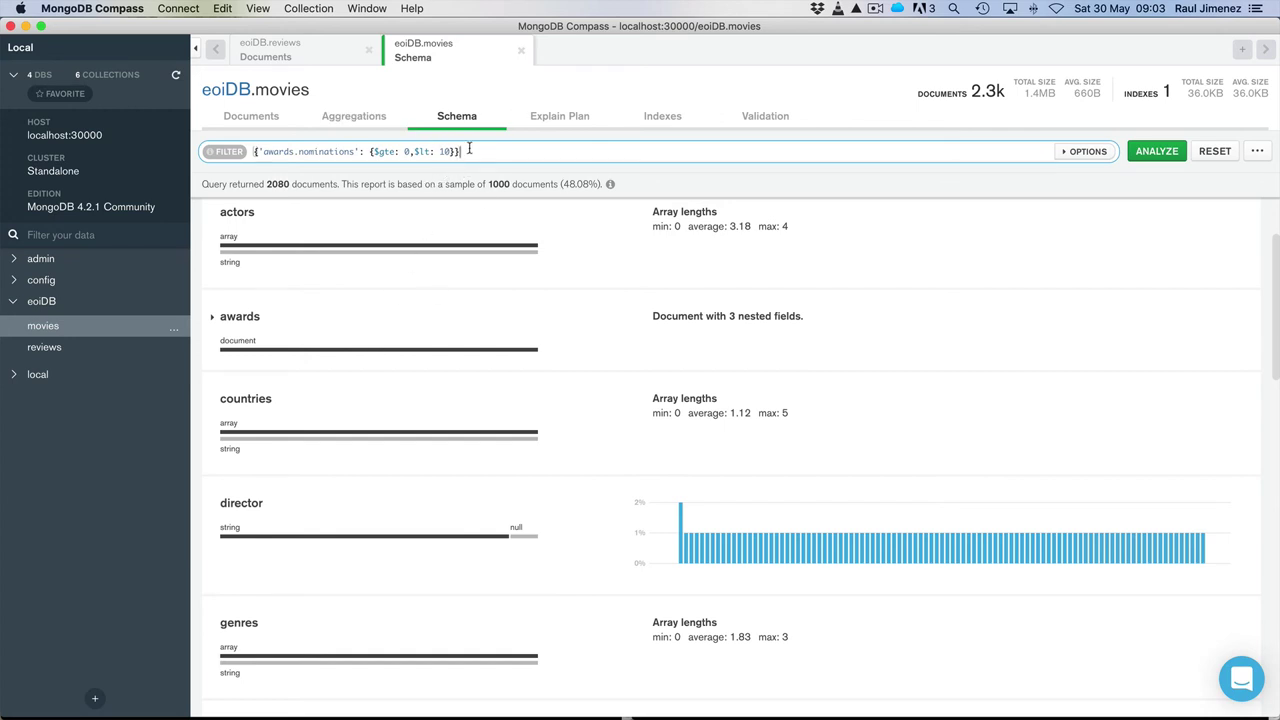
Step: Review the applied filter and the number of documents it returns, and reset the schema query
left_click_drag(458, 151, 209, 148)
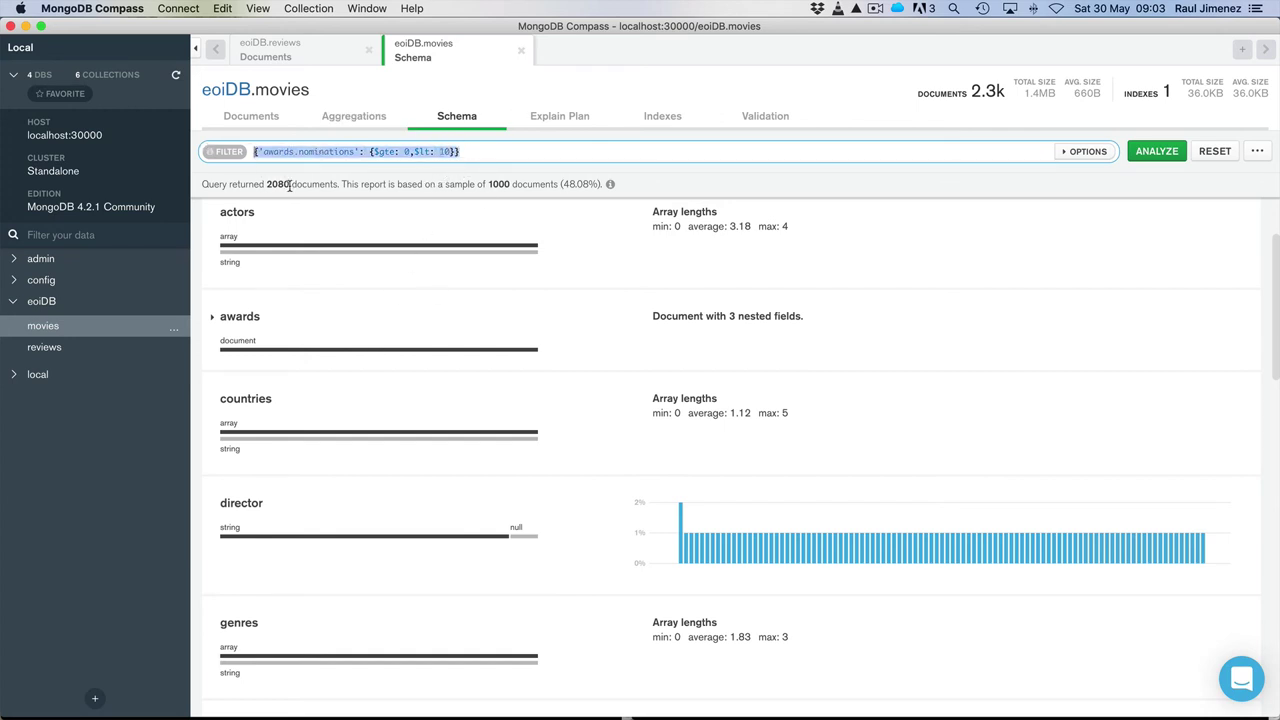
left_click_drag(268, 184, 302, 184)
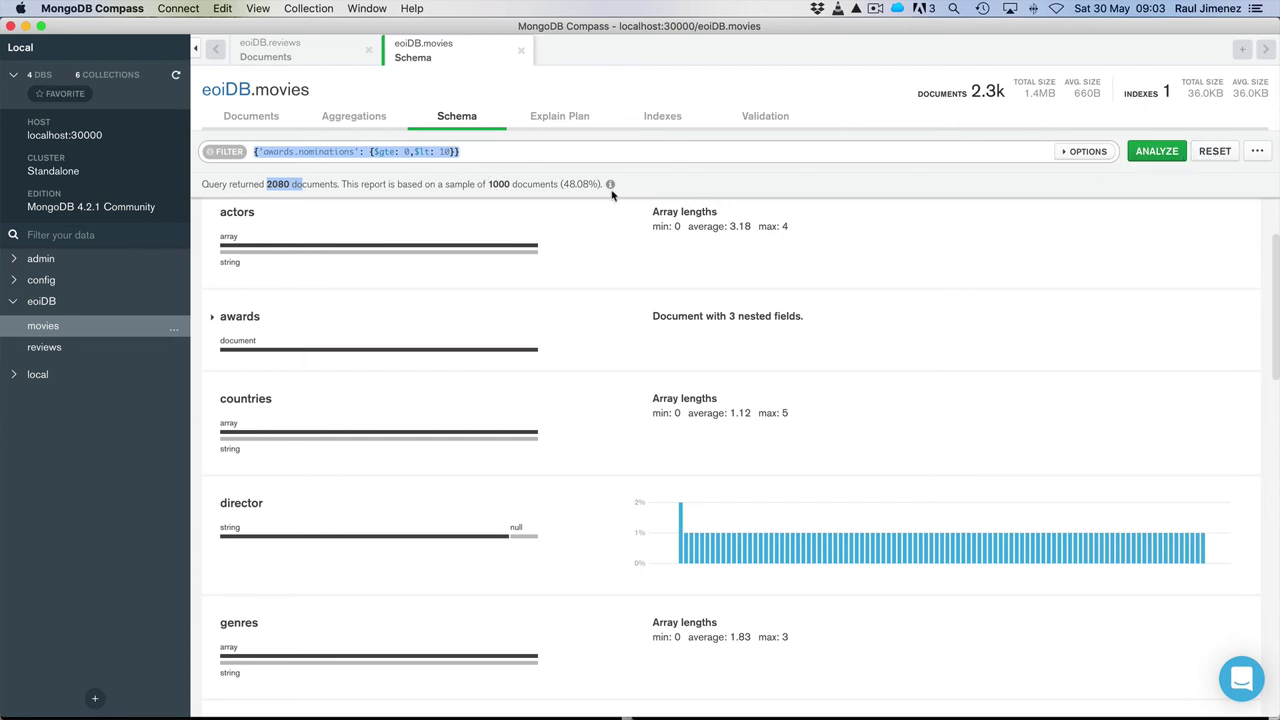
left_click(1211, 153)
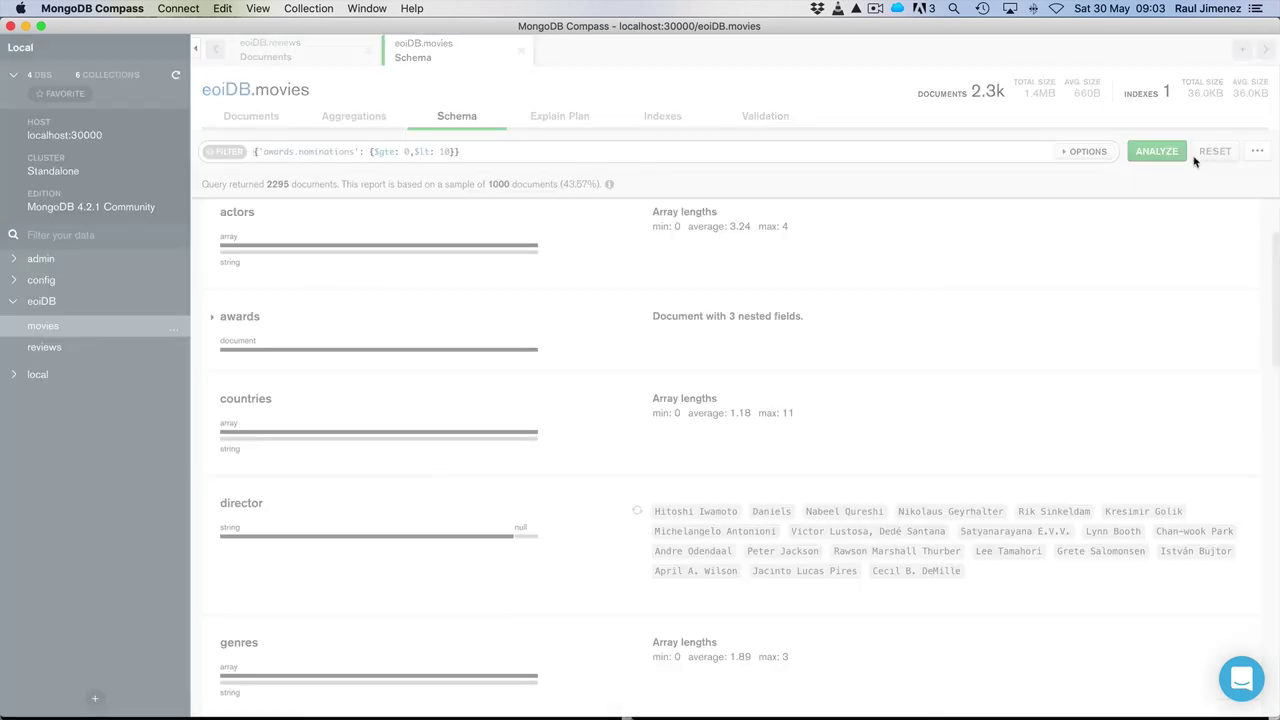
Step: Run the filter {'awards.nominations': {$gte: 0,$lt: 10}} in the documents view of the movies collection
left_click(516, 153)
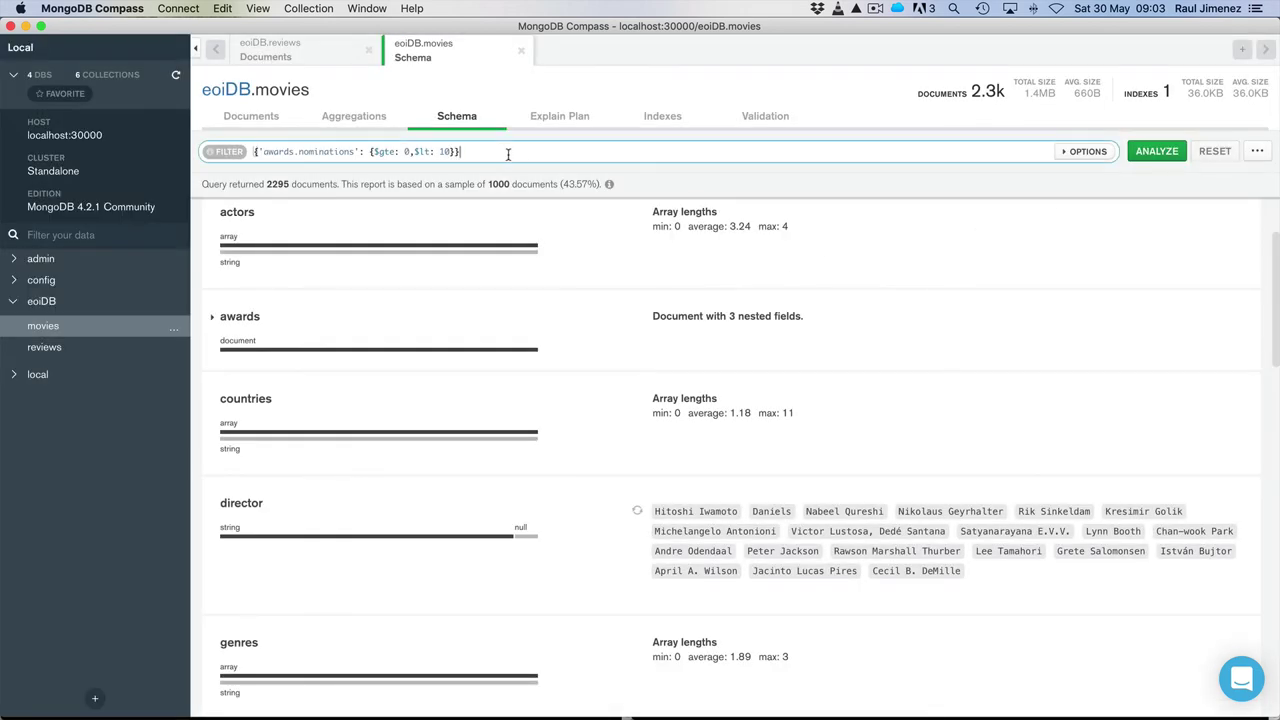
key("super+a")
left_click(241, 117)
left_click(333, 148)
key("super+a")
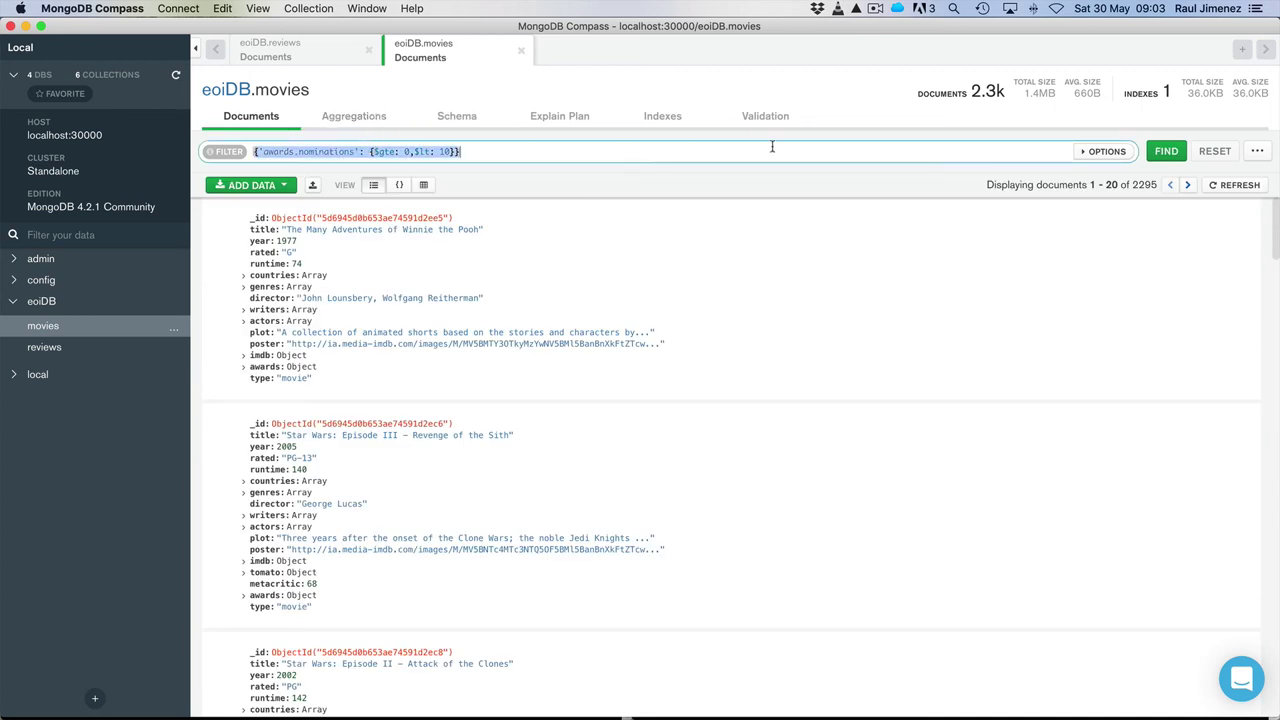
left_click(1163, 152)
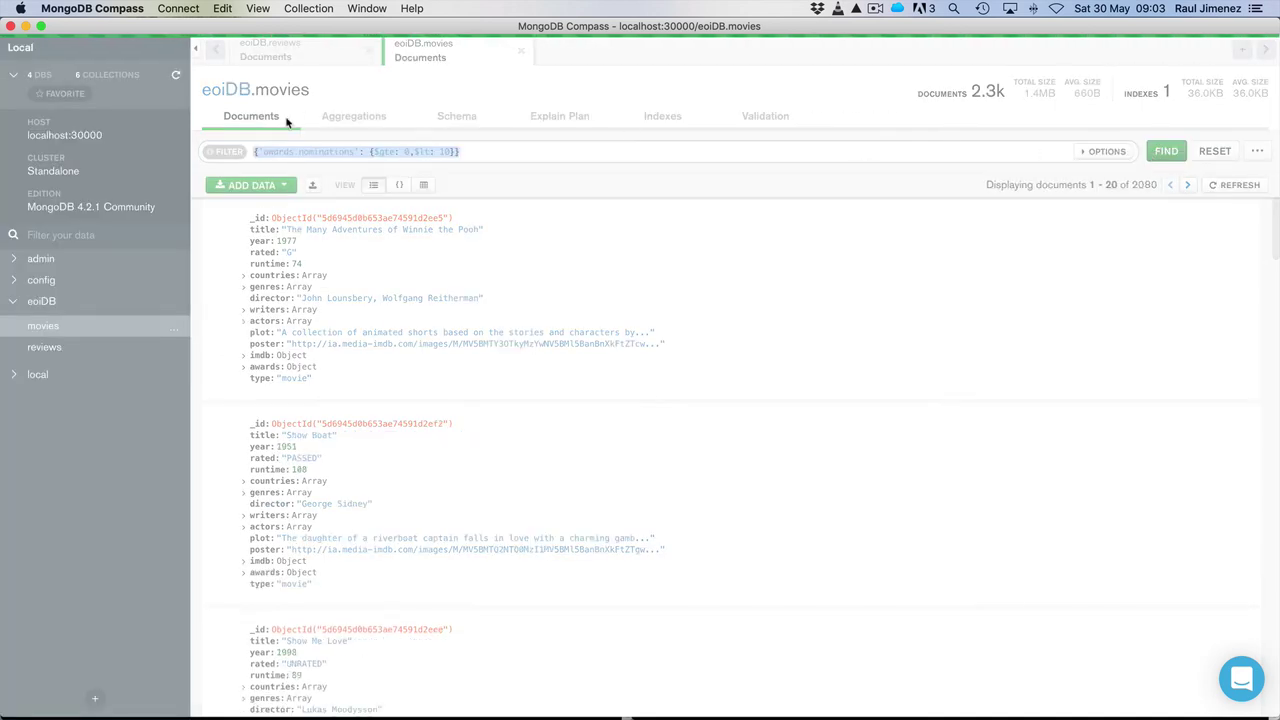
Step: Return to the movies schema and examine the remaining fields' types and distributions, plus the collection's document and index statistics
left_click(457, 116)
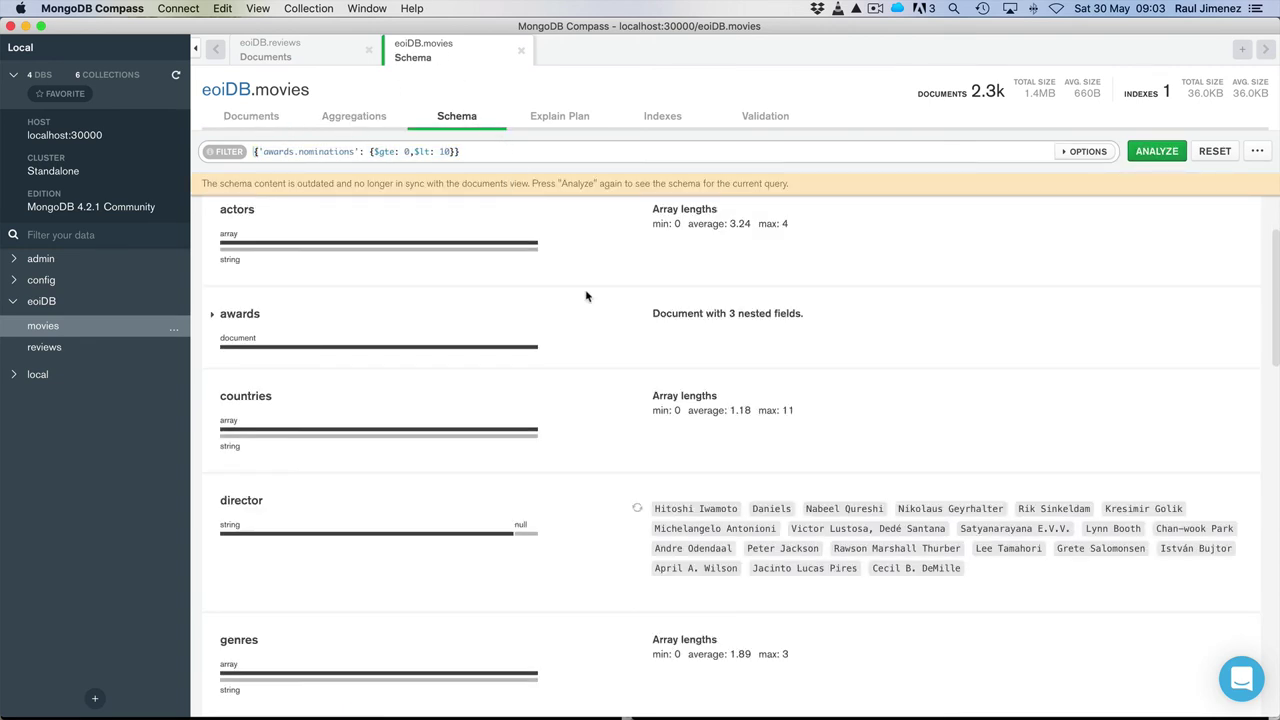
scroll(723, 443, "down", 5)
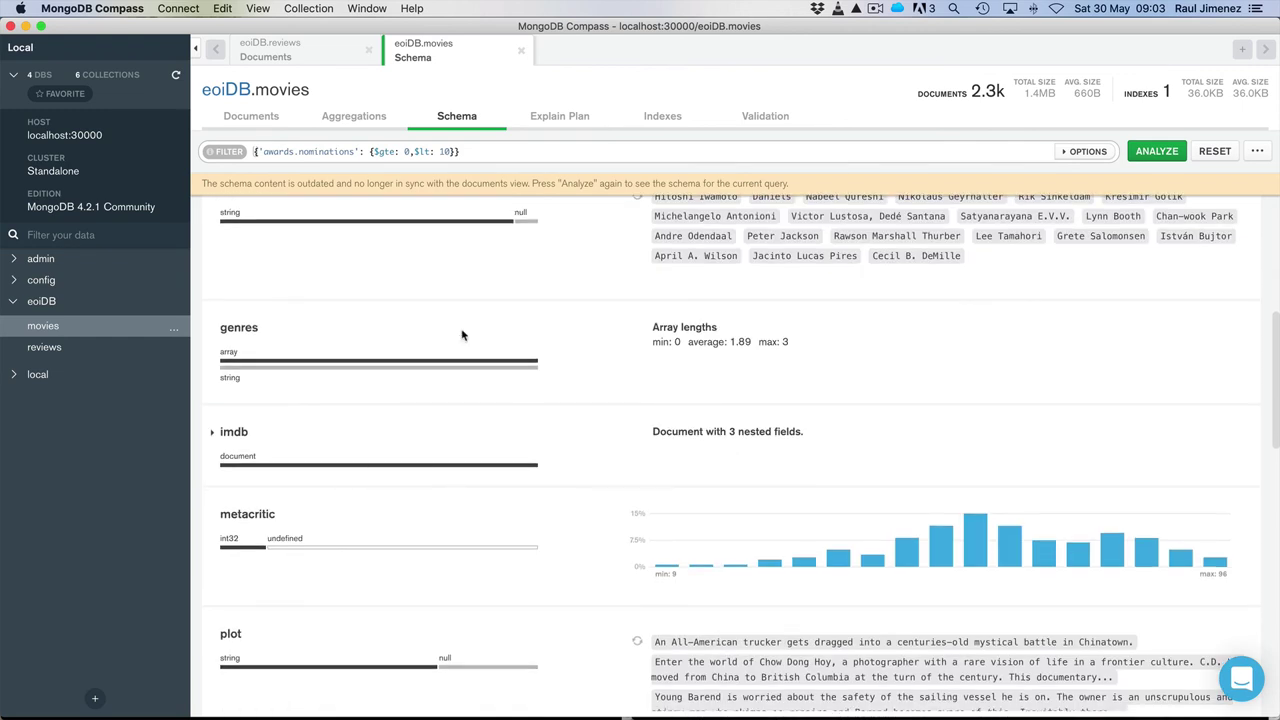
mouse_move(480, 385)
scroll(555, 215, "down", 2)
scroll(555, 216, "down", 10)
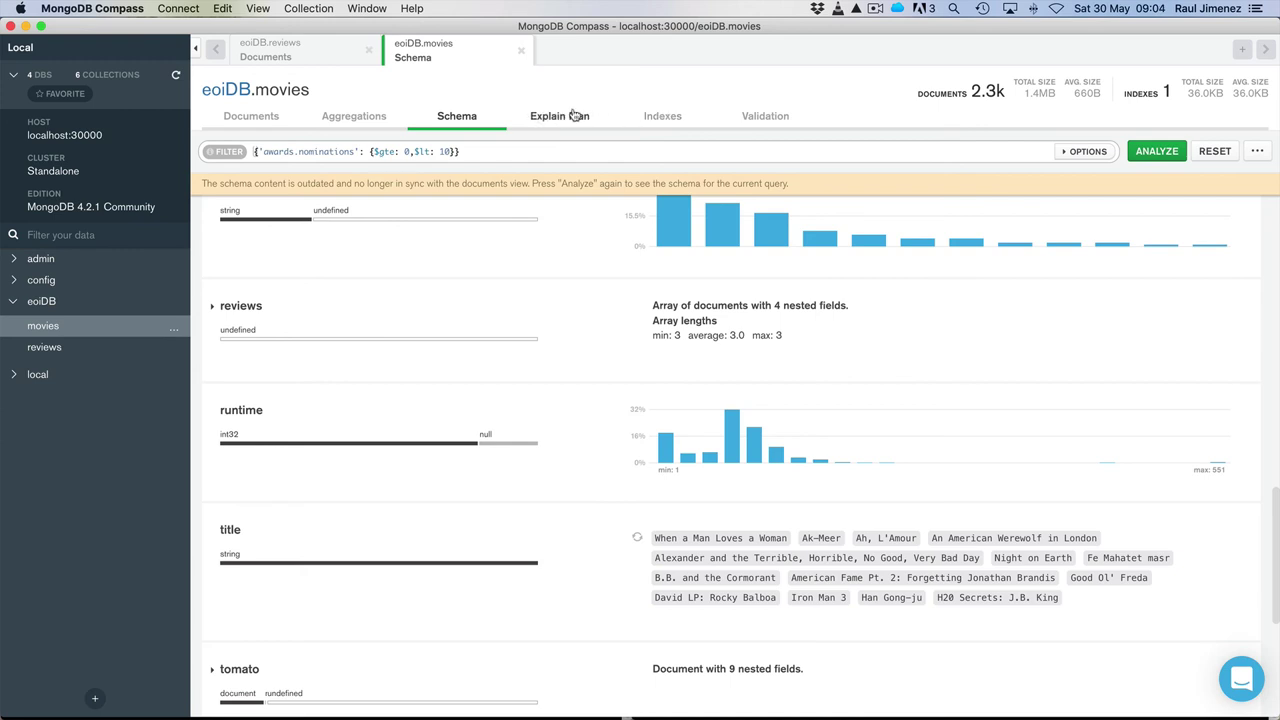
left_click_drag(970, 96, 1270, 94)
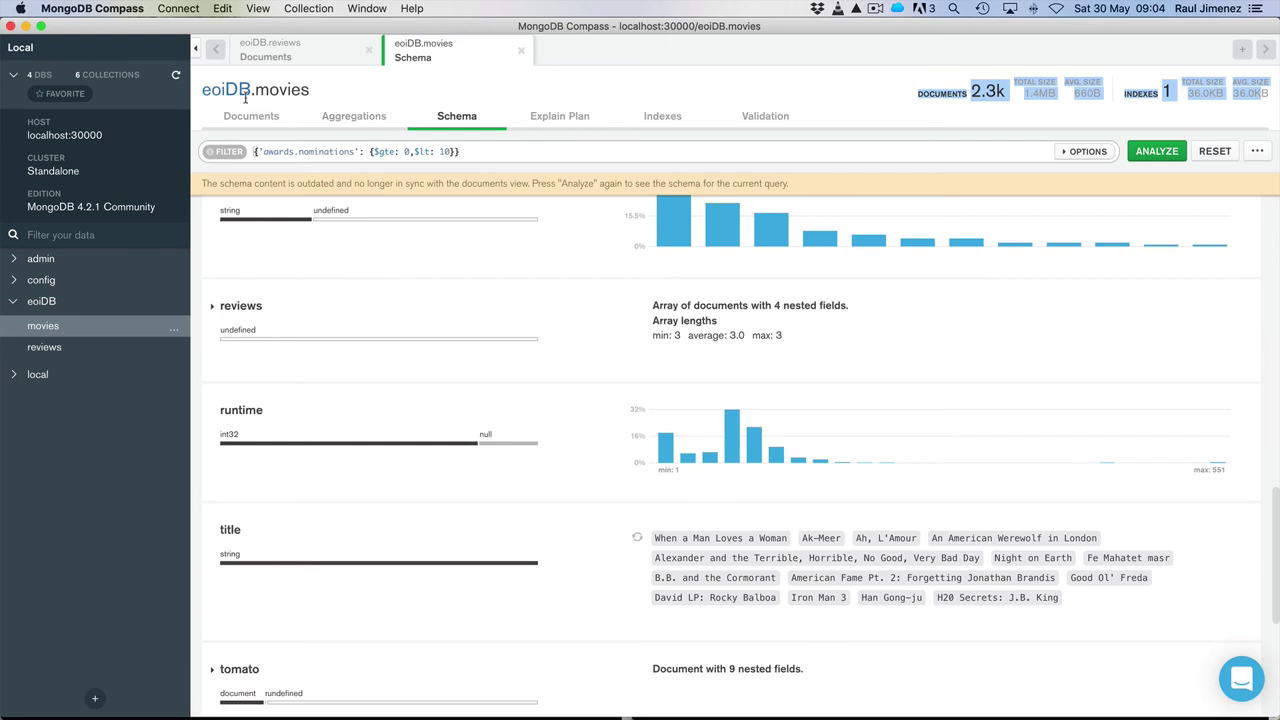
Step: Run the explain plan for the filter {'awards.nominations': {$gte: 0,$lt: 10}} on the movies collection
left_click(543, 117)
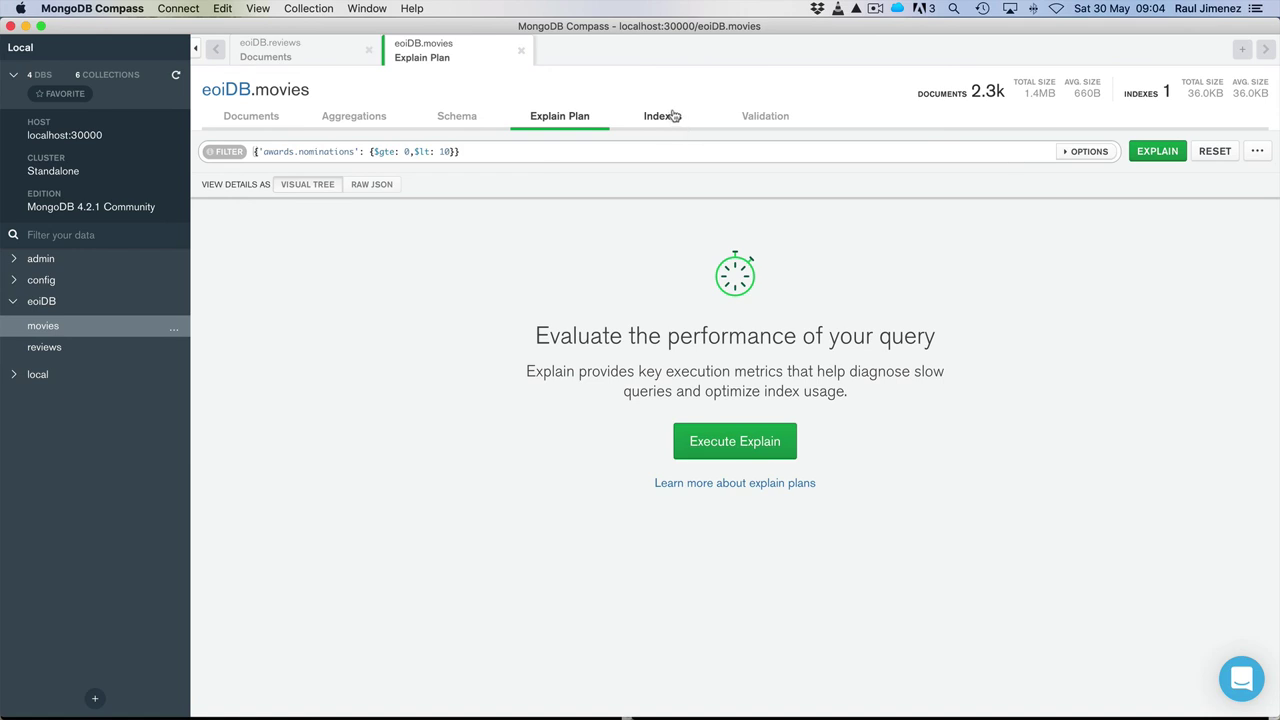
left_click(1152, 151)
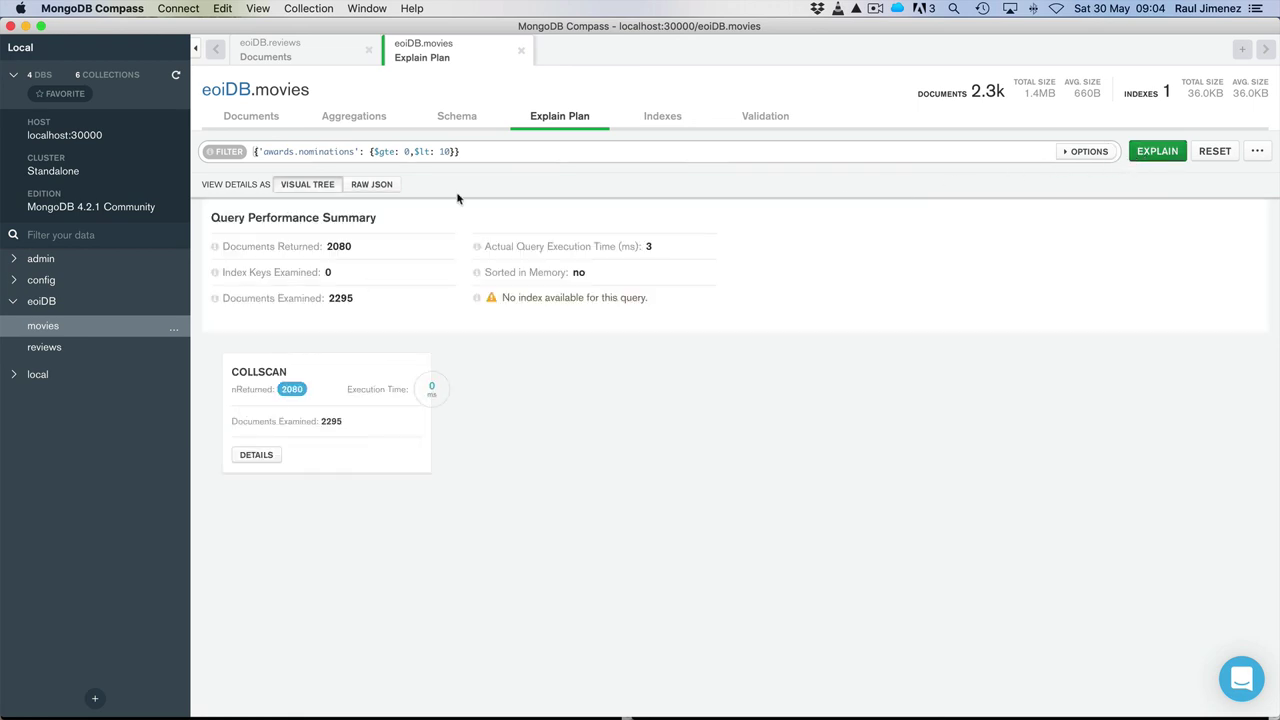
Step: Review the movies collection's indexes, validation rules, documents and schema, ending in its aggregation builder
left_click(674, 117)
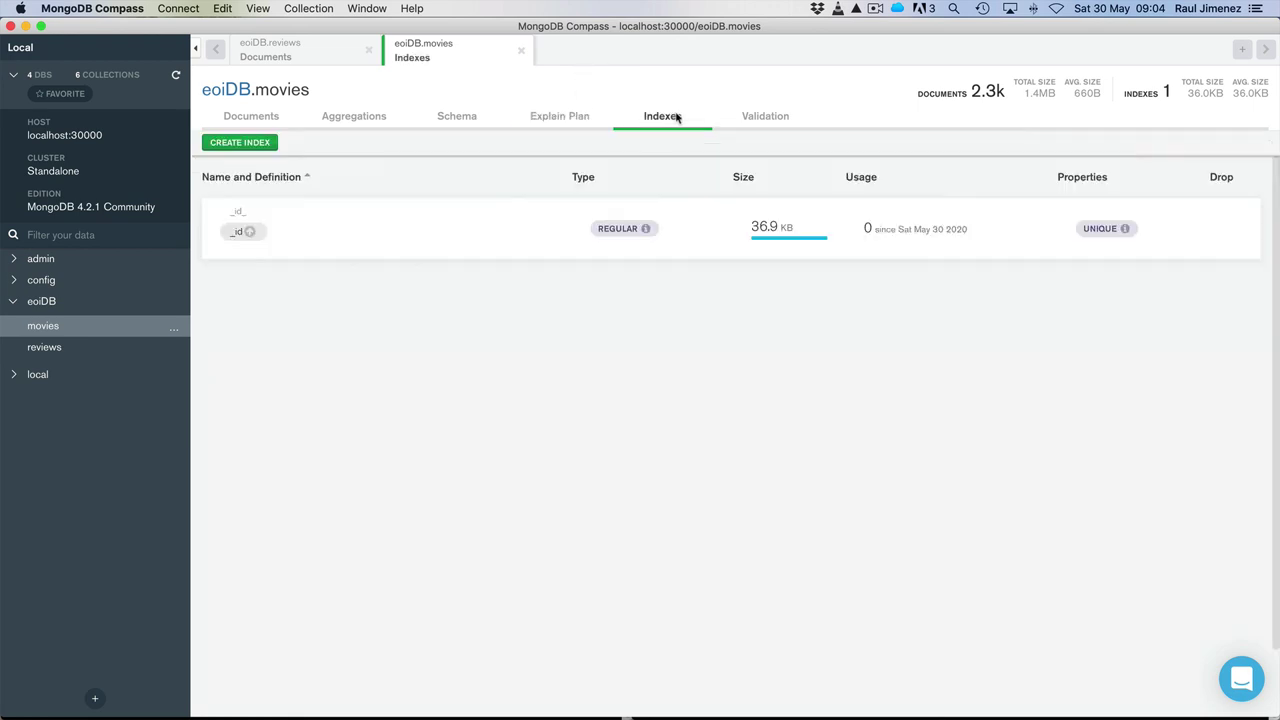
left_click(788, 117)
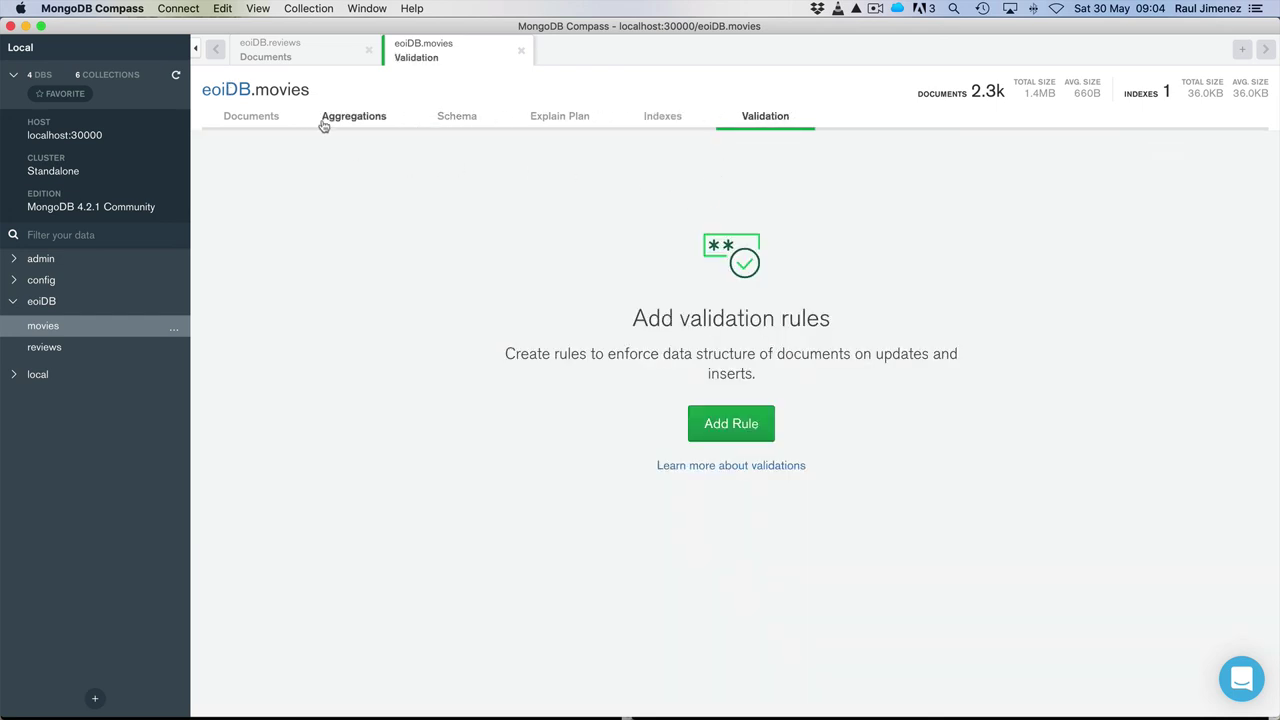
left_click(251, 122)
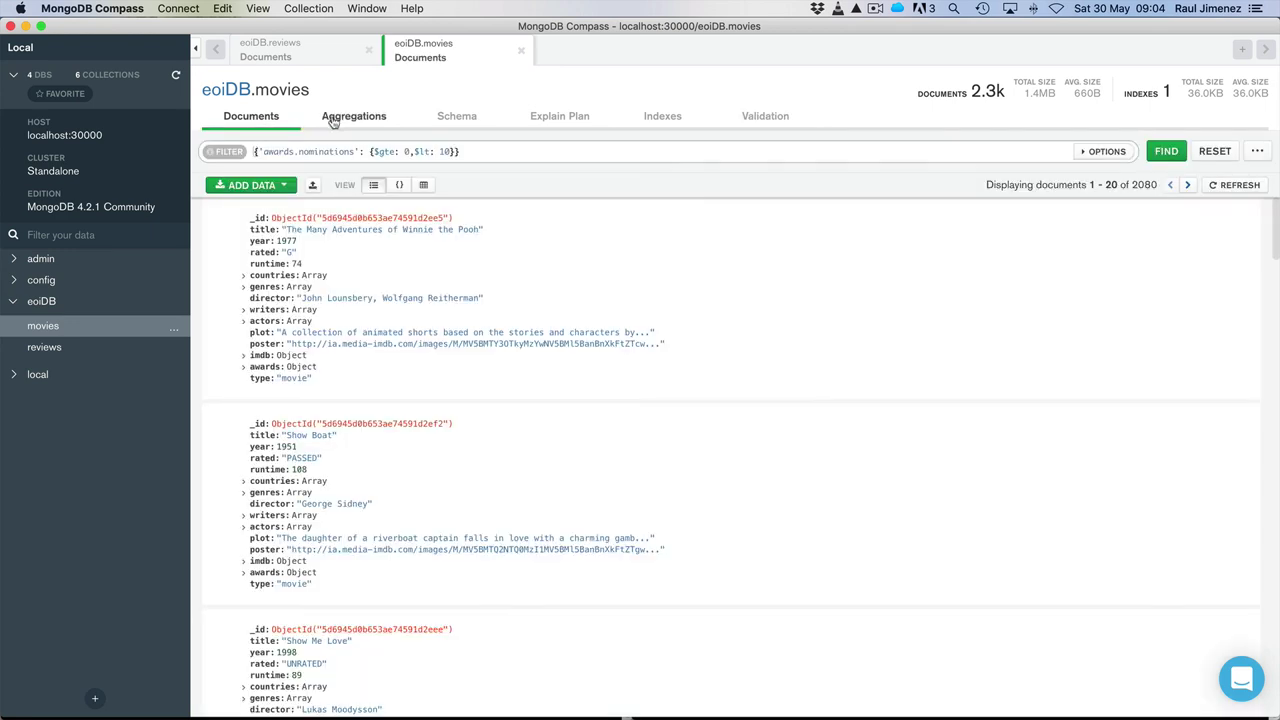
left_click(340, 124)
left_click(460, 118)
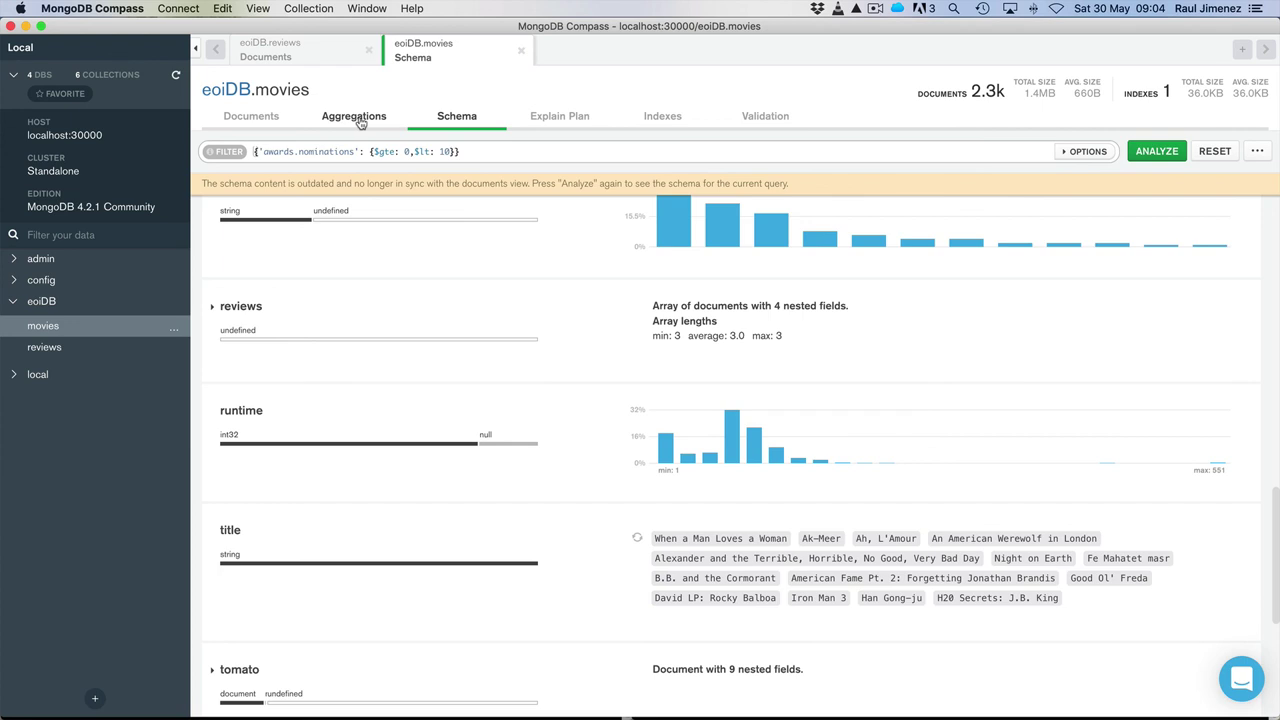
left_click(360, 122)
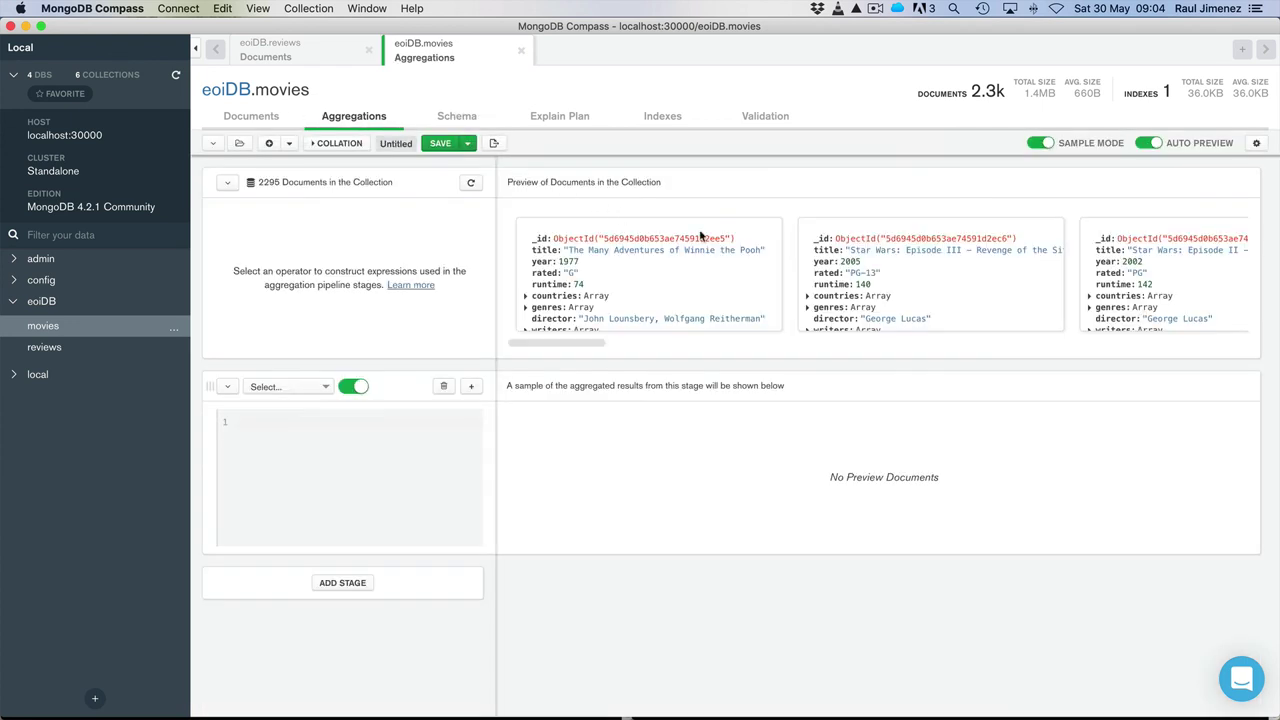
Step: View the mongo shell session in iTerm2, return to MongoDB Compass and open the save options for the untitled movies pipeline
key("super+Tab")
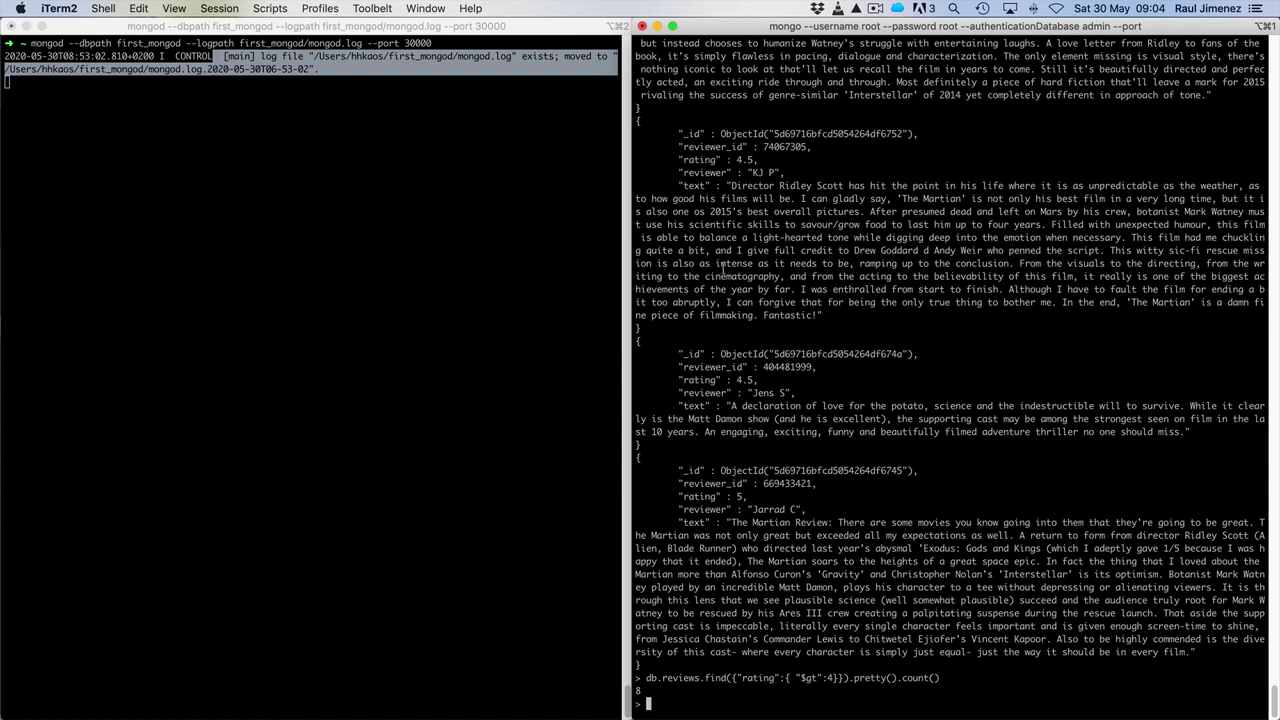
key("super+Tab")
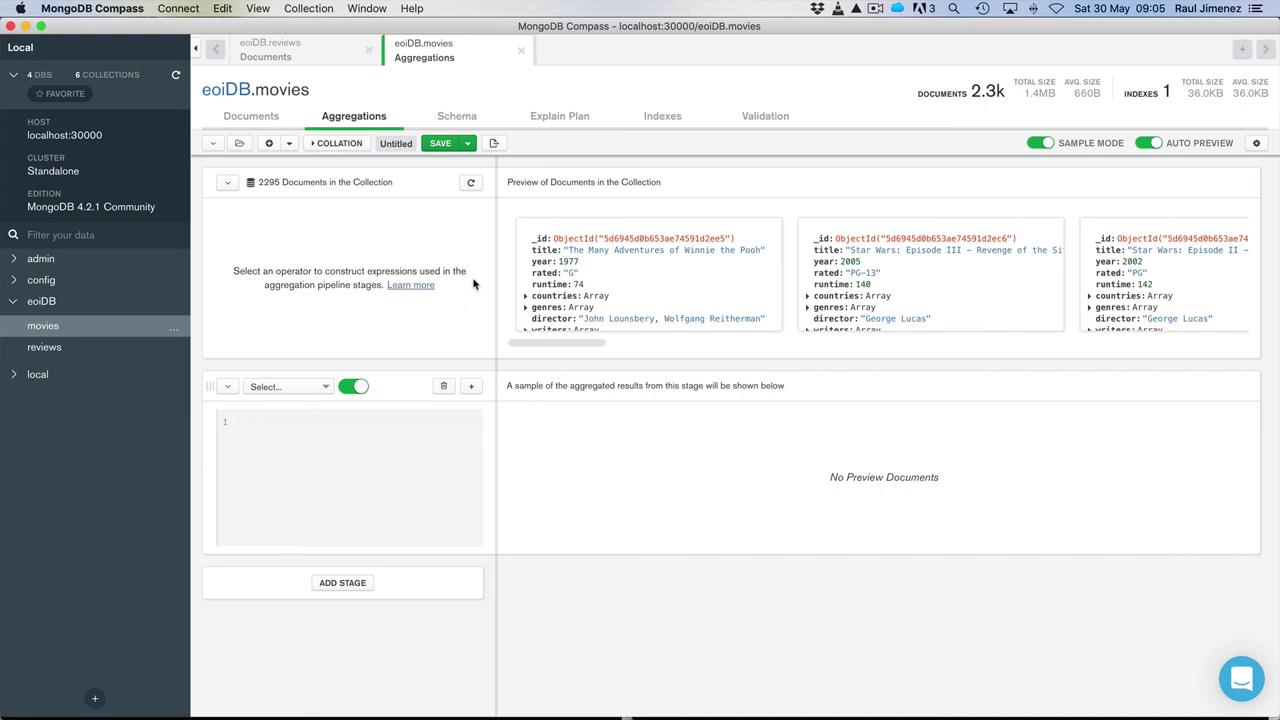
left_click(469, 144)
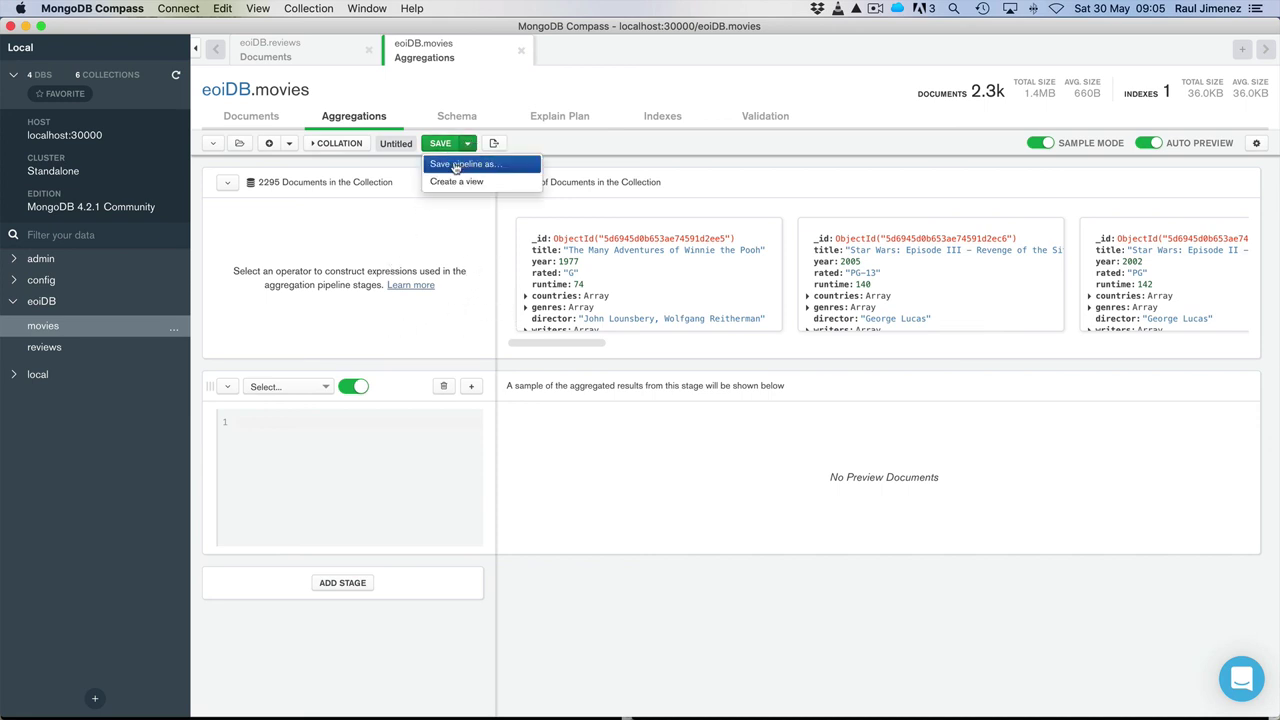